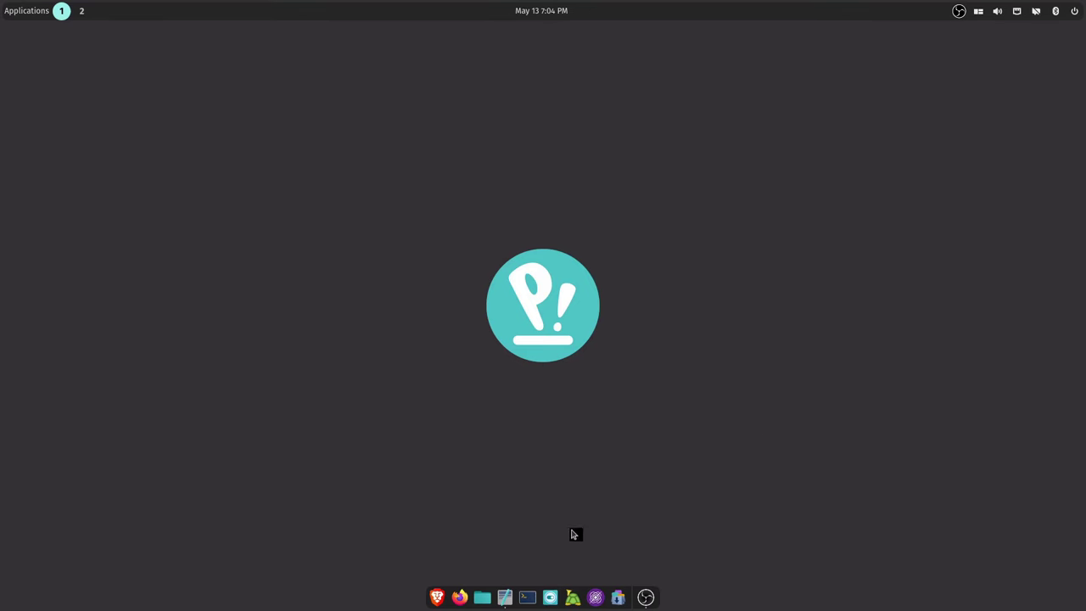
# Step: Launch Brave and turn off automatic window tiling from the tiling tray menu
pyautogui.click(439, 596)
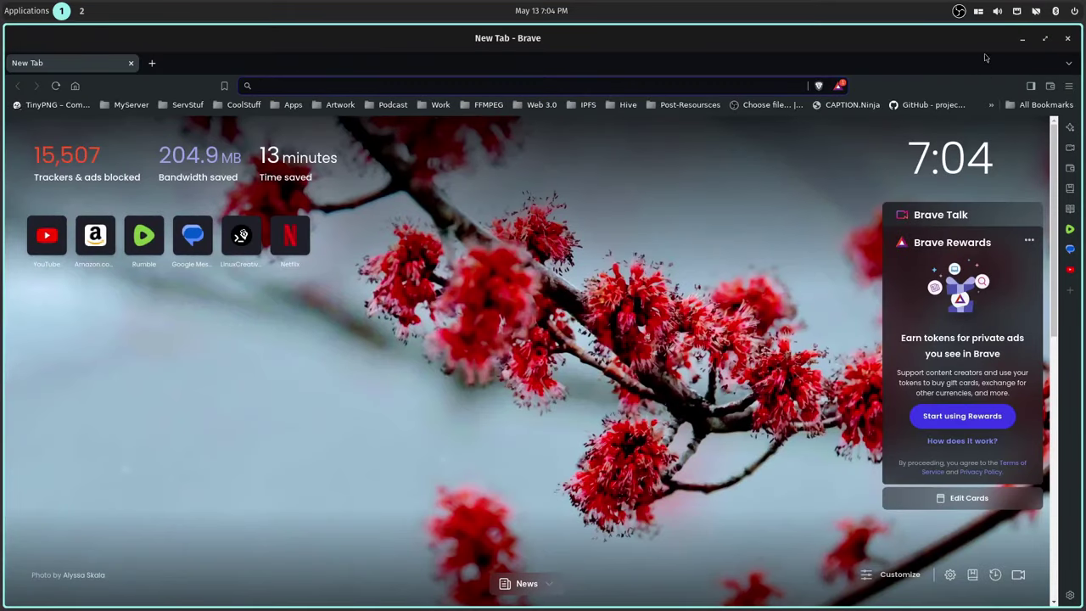
pyautogui.click(978, 11)
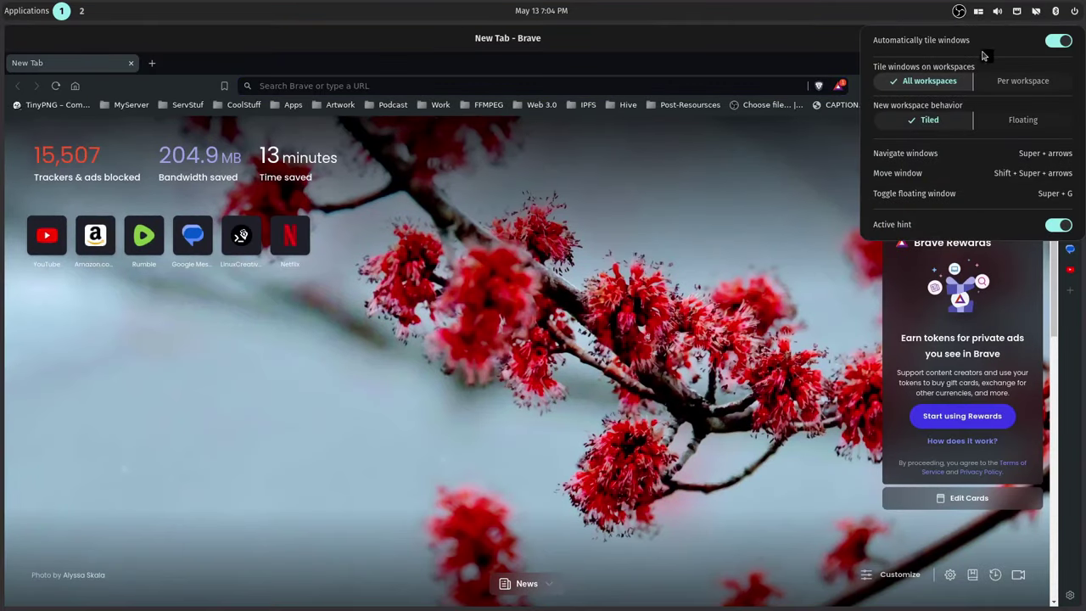
pyautogui.click(1059, 41)
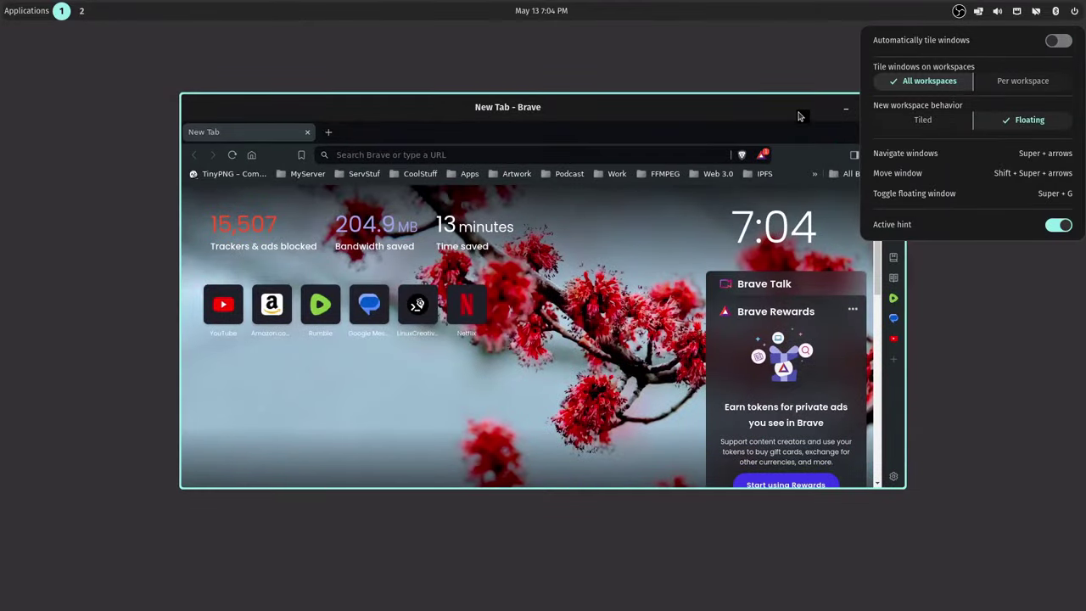
pyautogui.click(788, 111)
# Step: Move the floating Brave window, maximize it, then restore it to floating size
pyautogui.moveTo(767, 111); pyautogui.dragTo(839, 85)
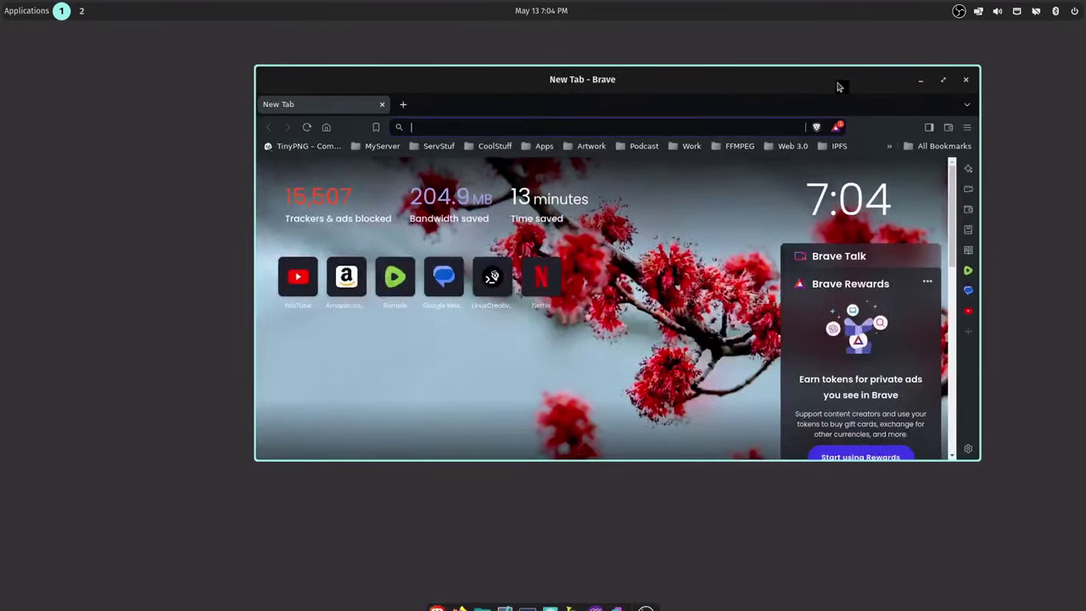
pyautogui.click(943, 79)
pyautogui.moveTo(724, 37); pyautogui.dragTo(840, 91)
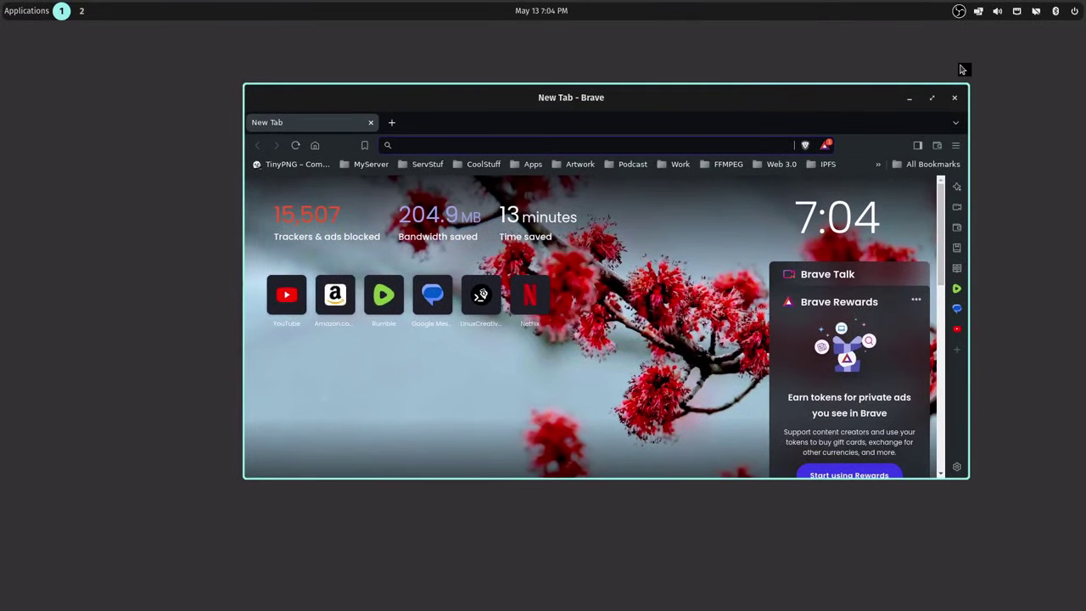
# Step: Turn automatic window tiling back on so Brave fills the screen
pyautogui.click(978, 11)
pyautogui.click(1061, 47)
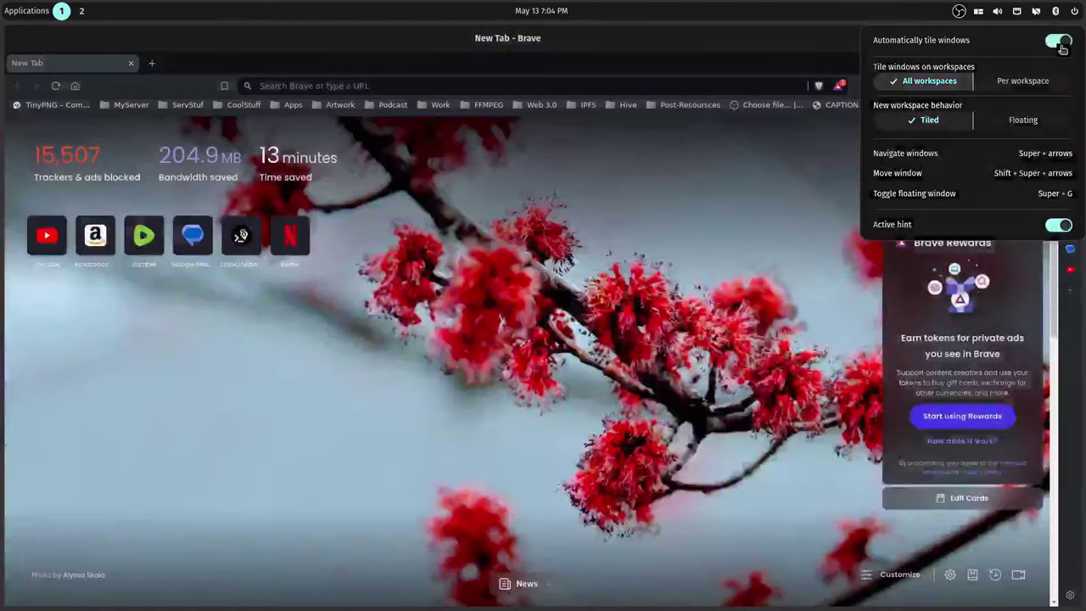
pyautogui.click(813, 41)
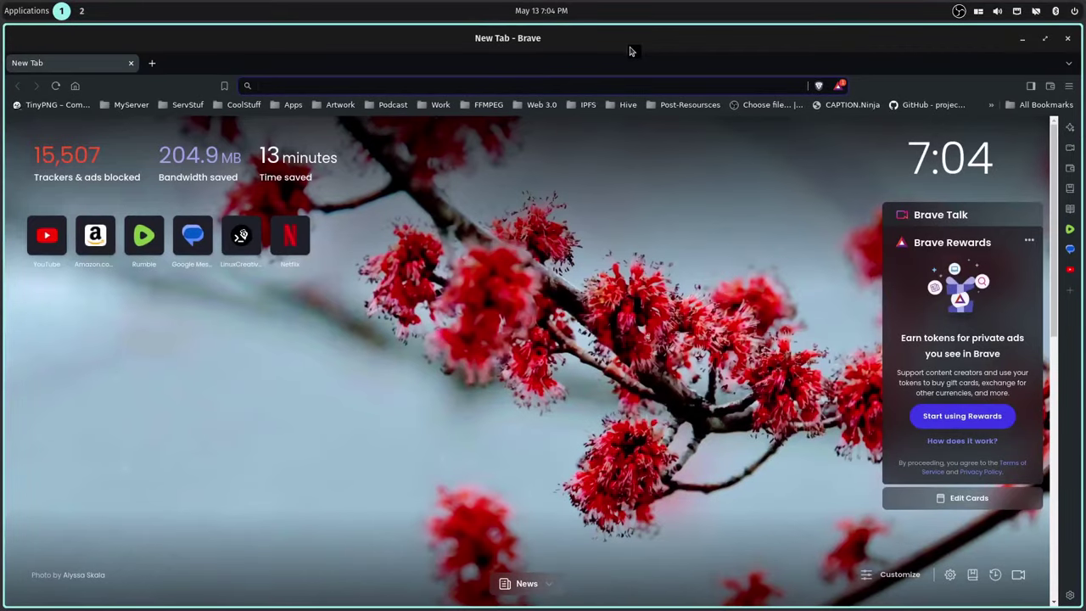
# Step: Tile two terminals beside Brave, drag Brave into the top tile, then close Brave
pyautogui.press('super+t')
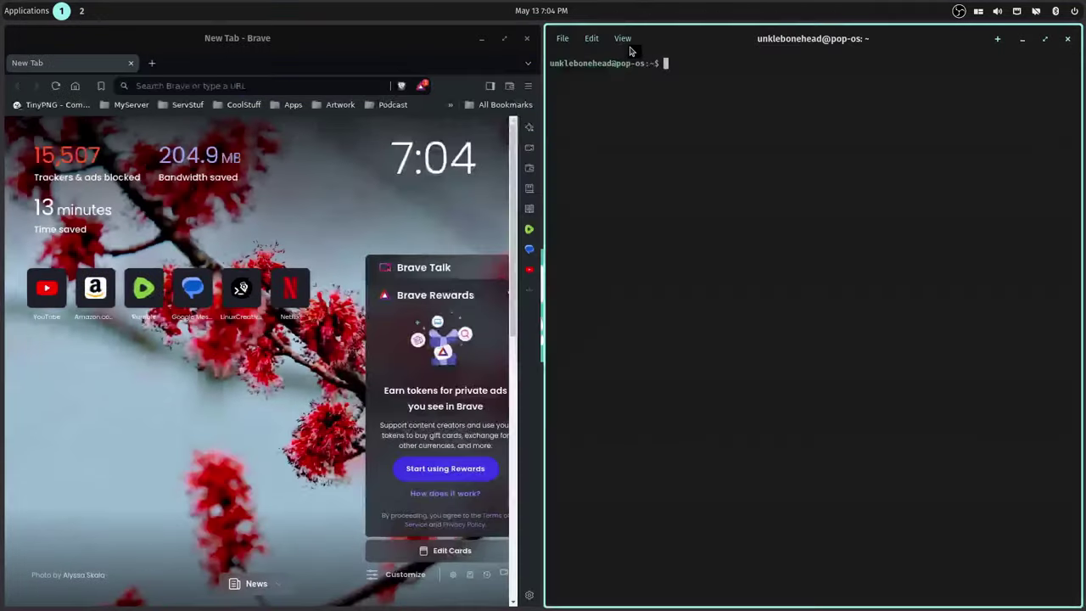
pyautogui.press('super+t')
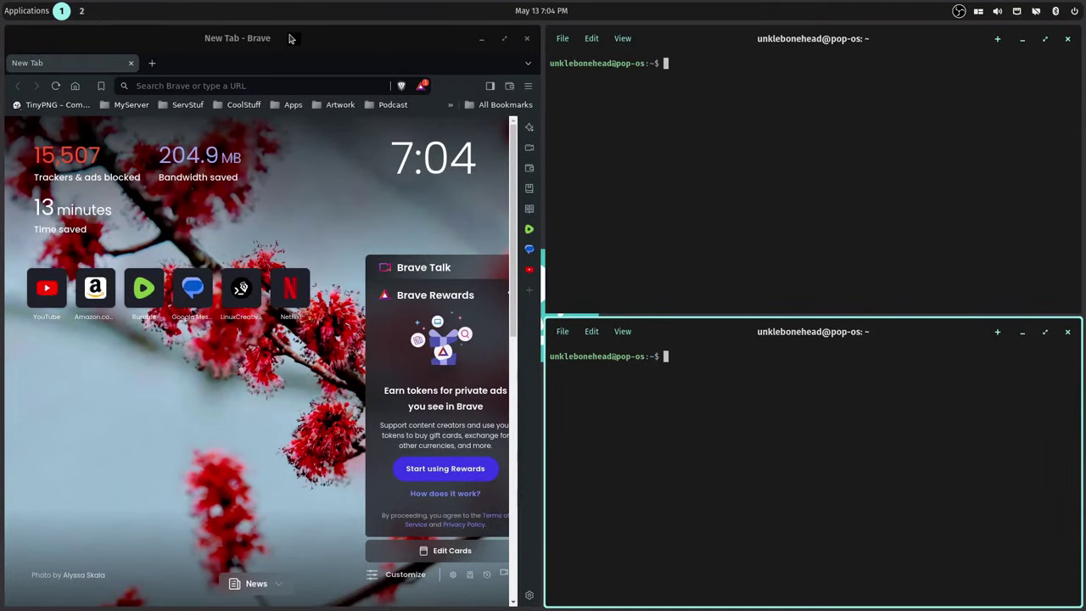
pyautogui.moveTo(293, 38); pyautogui.dragTo(808, 65)
pyautogui.moveTo(745, 39); pyautogui.dragTo(747, 238)
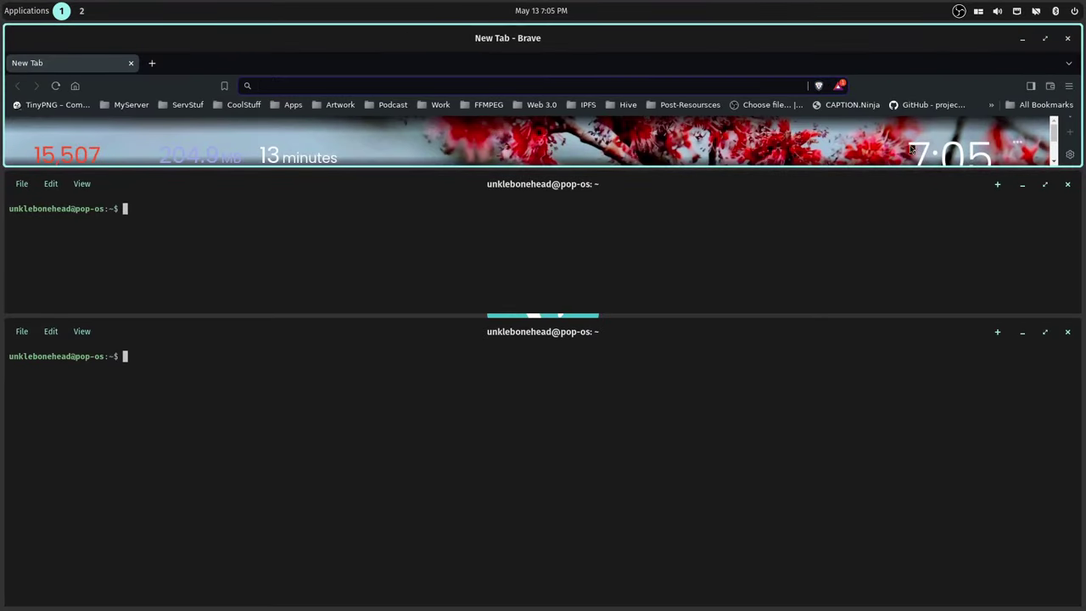
pyautogui.press('super+q')
pyautogui.press('super+q')
pyautogui.press('super+q')
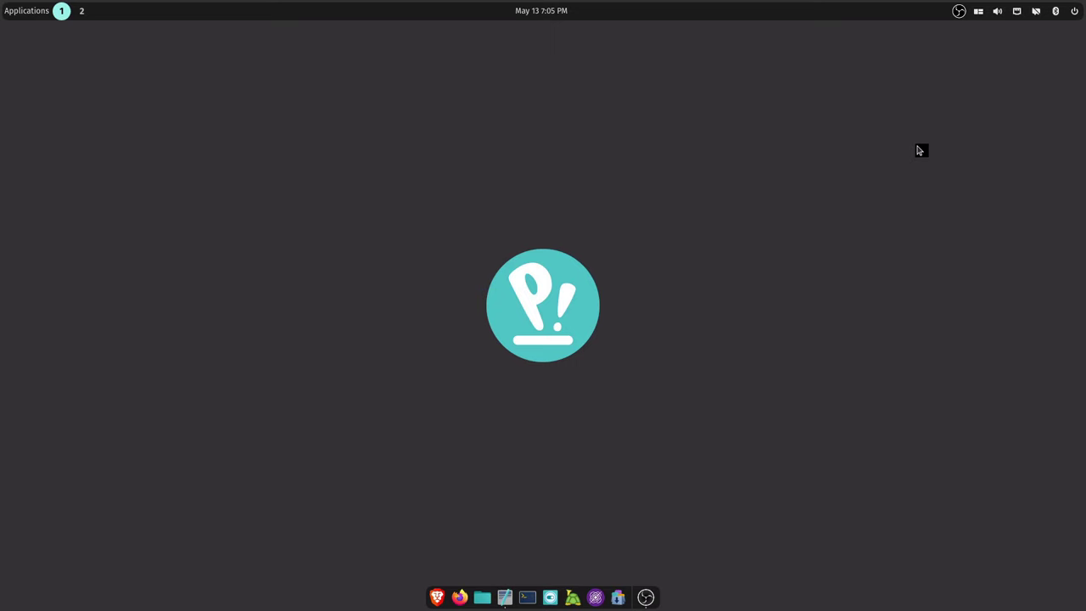
pyautogui.click(1074, 13)
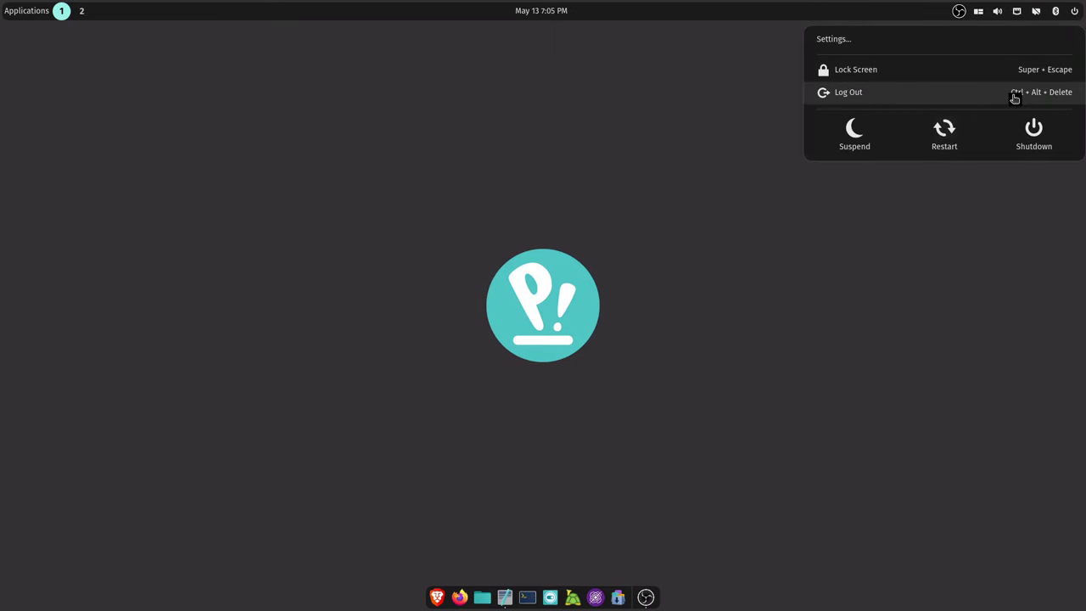
pyautogui.click(722, 96)
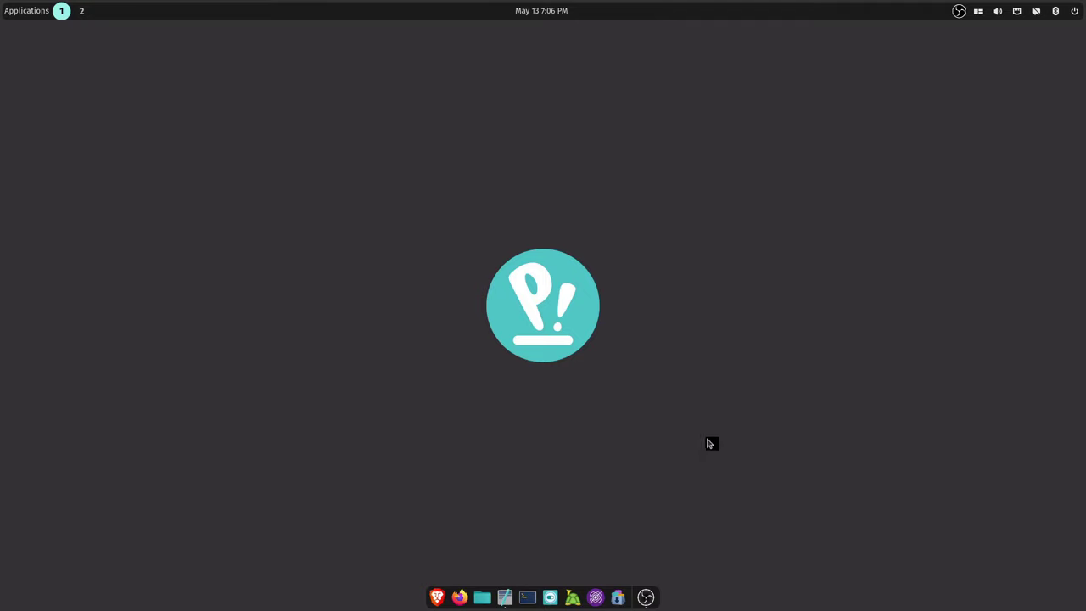
pyautogui.click(573, 599)
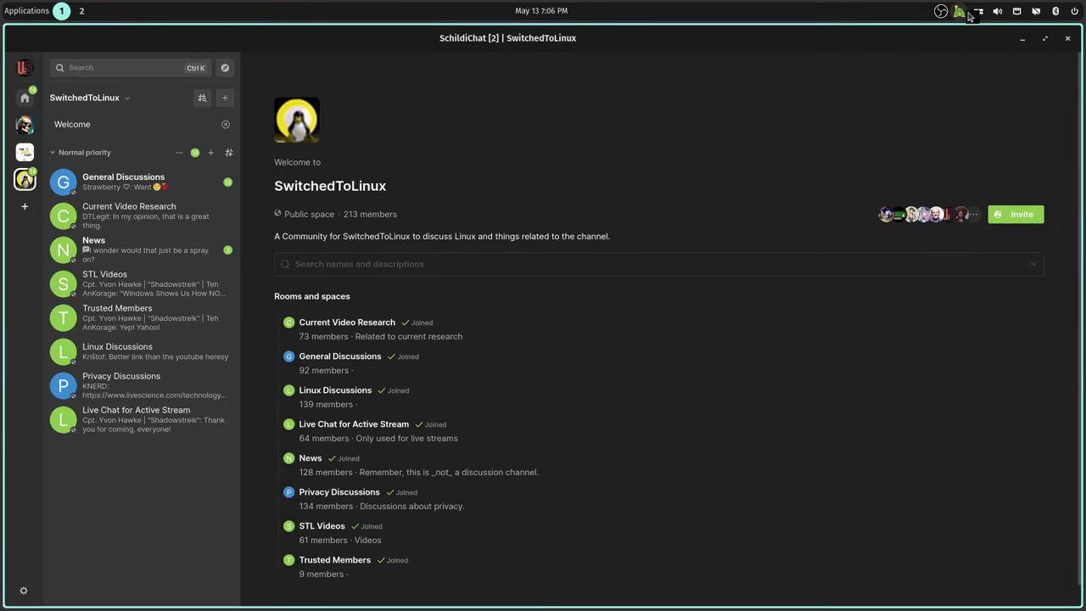
pyautogui.click(1070, 41)
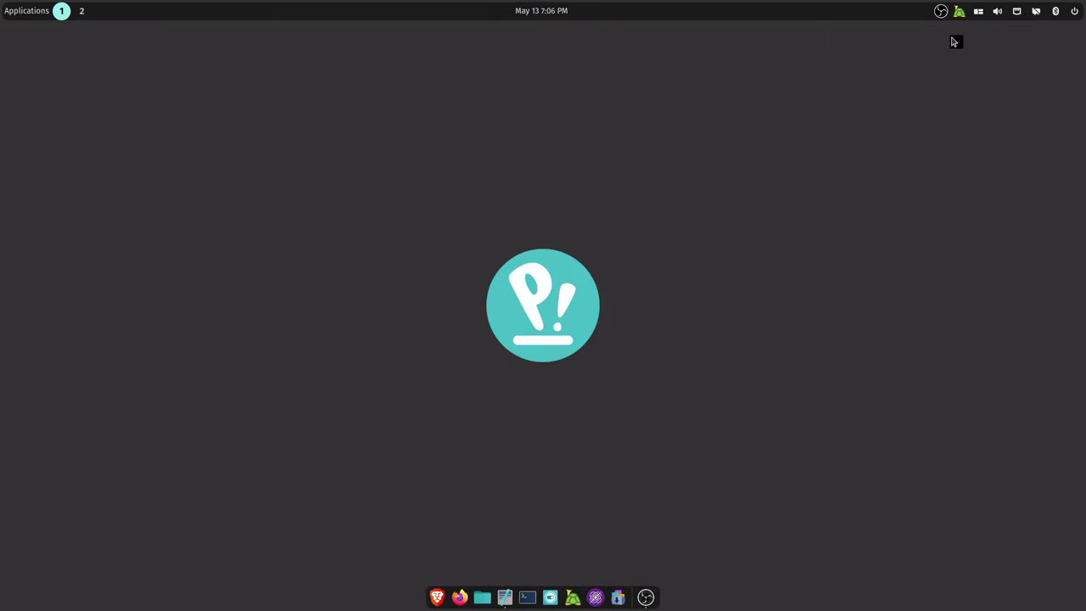
pyautogui.click(961, 12)
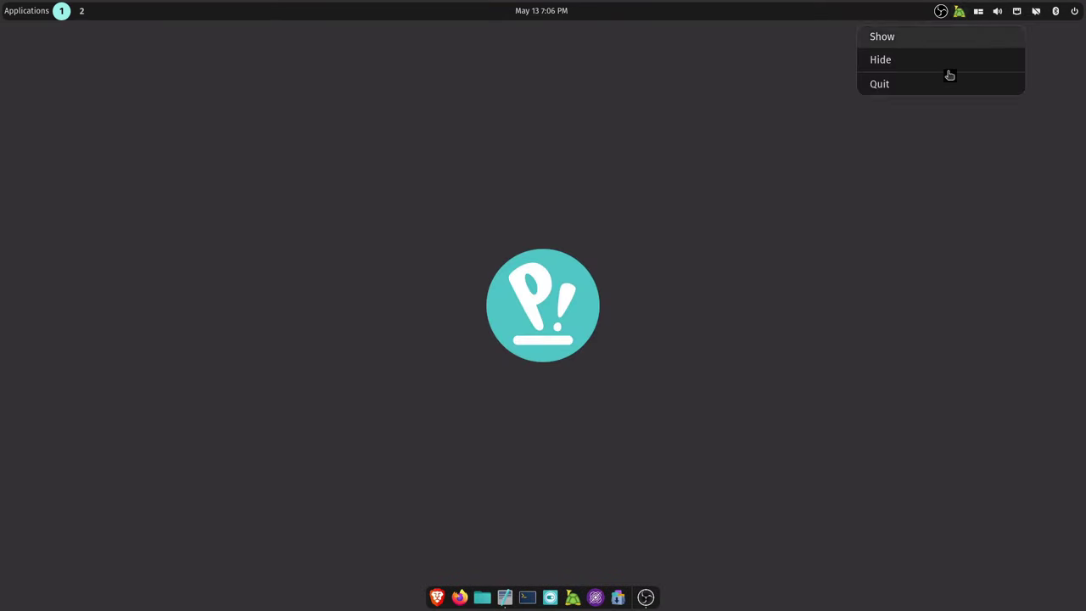
pyautogui.click(941, 84)
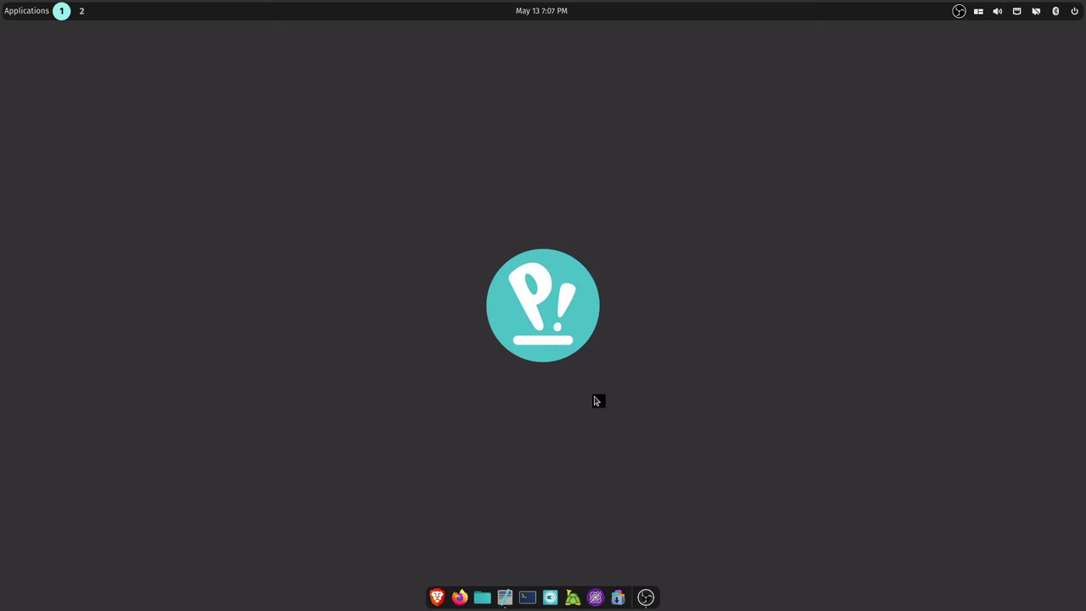
# Step: Launch SchildiChat and close its window, then open a terminal and close it with Ctrl+D
pyautogui.click(574, 599)
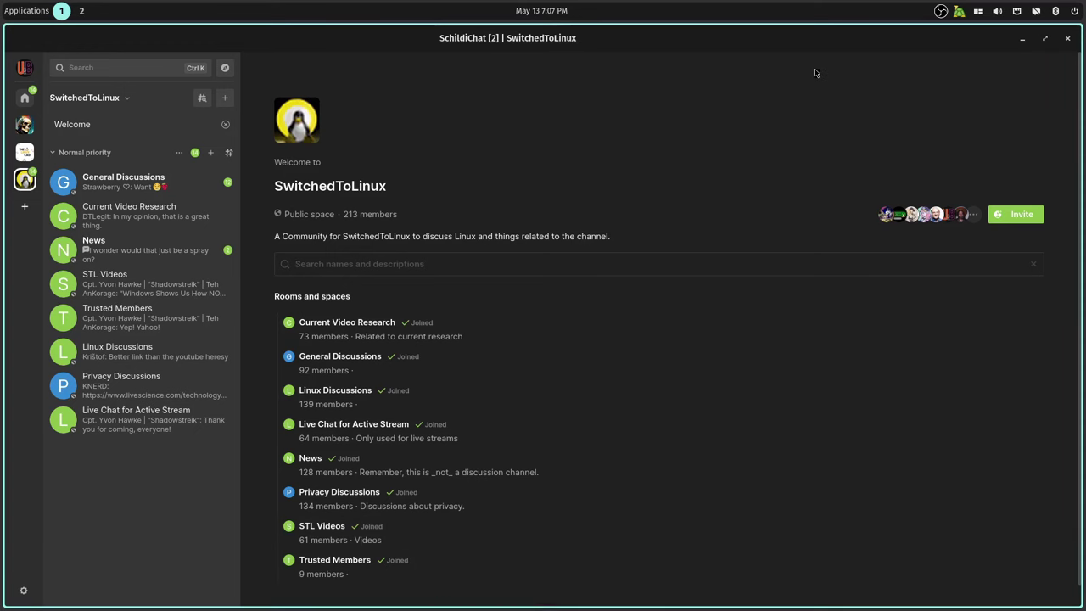
pyautogui.hotkey('ctrl', 'q')
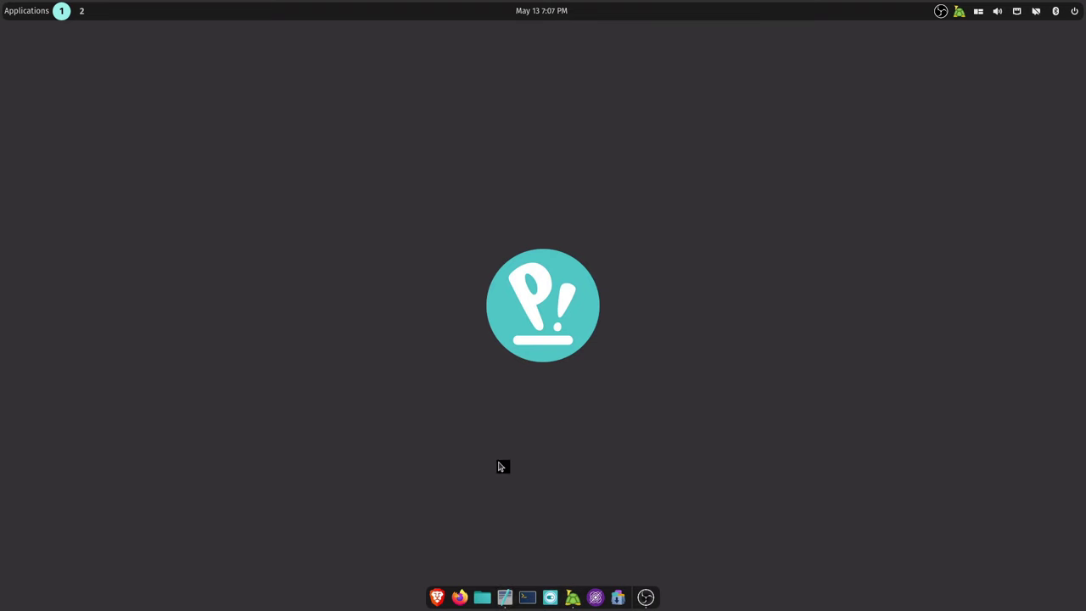
pyautogui.press('super+t')
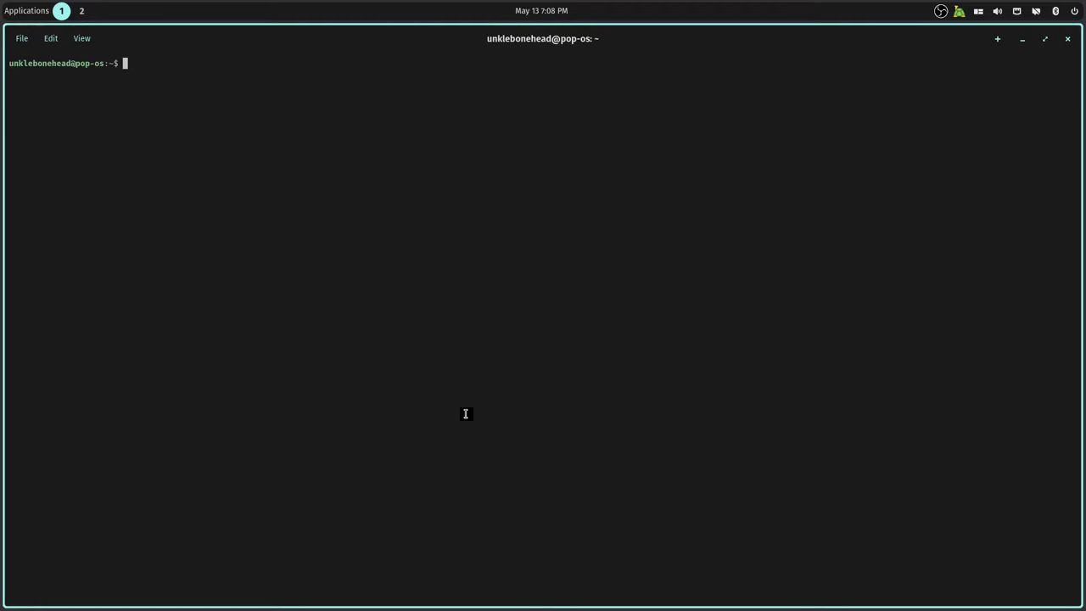
pyautogui.hotkey('ctrl', 'd')
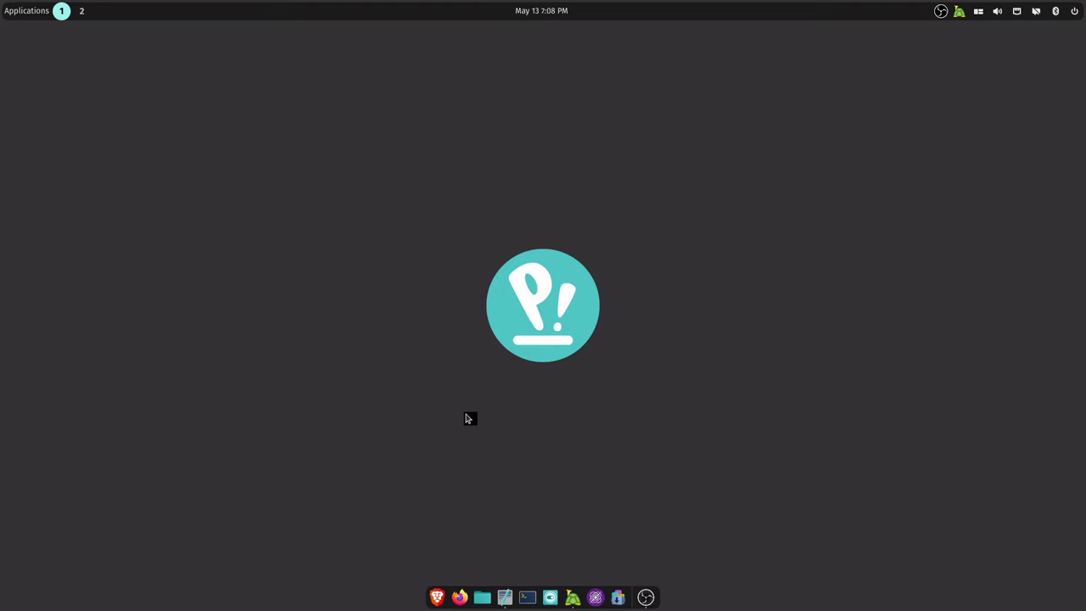
pyautogui.press('super')
pyautogui.press('Escape')
pyautogui.press('super')
pyautogui.write('ch')
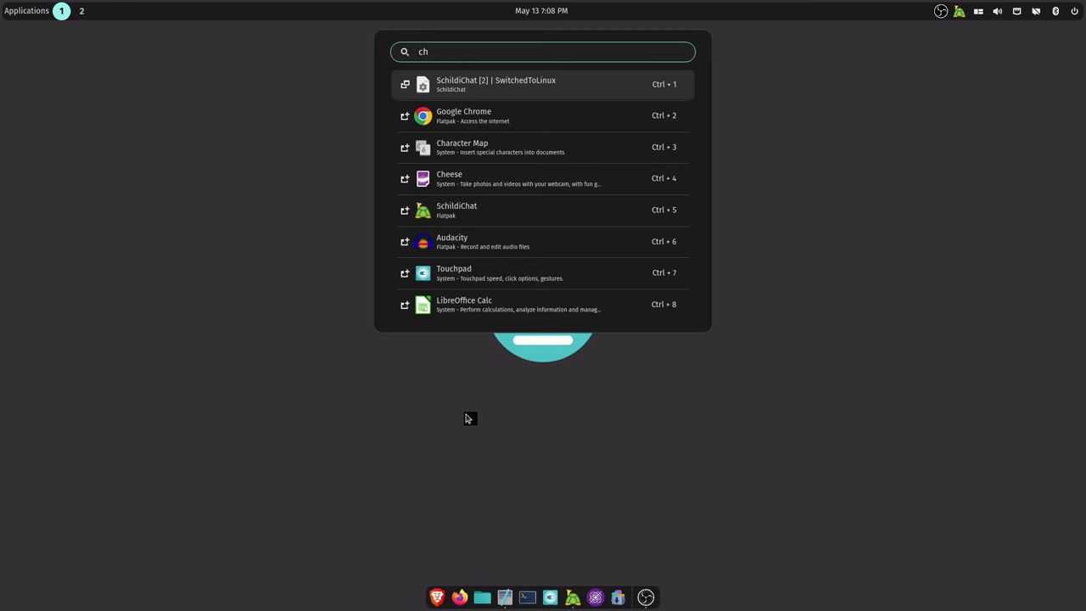
pyautogui.press('Down')
pyautogui.press('Down')
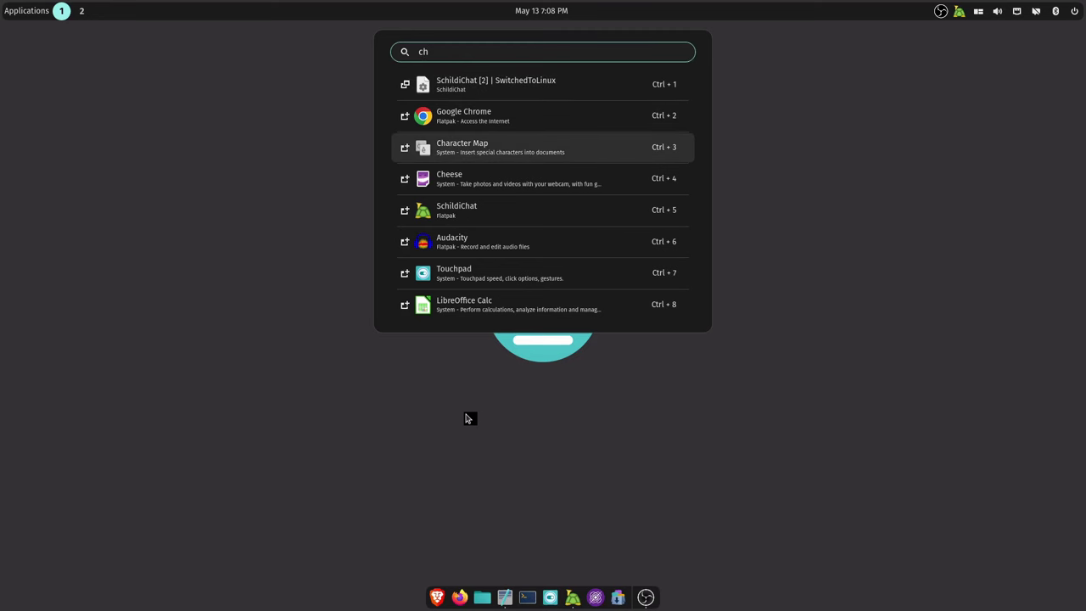
pyautogui.press('Up')
pyautogui.press('Return')
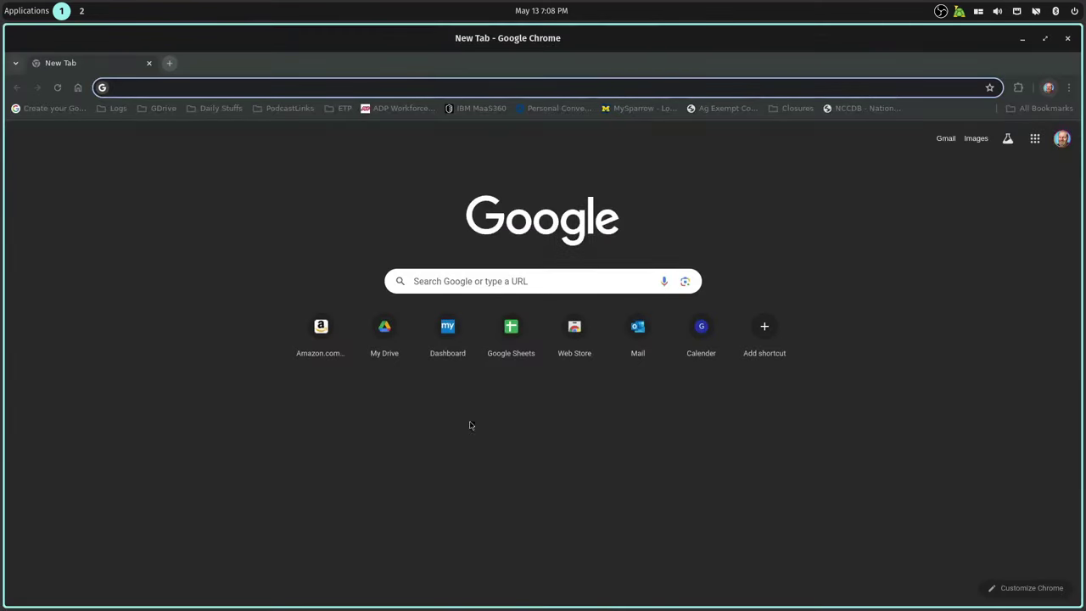
pyautogui.moveTo(656, 604)
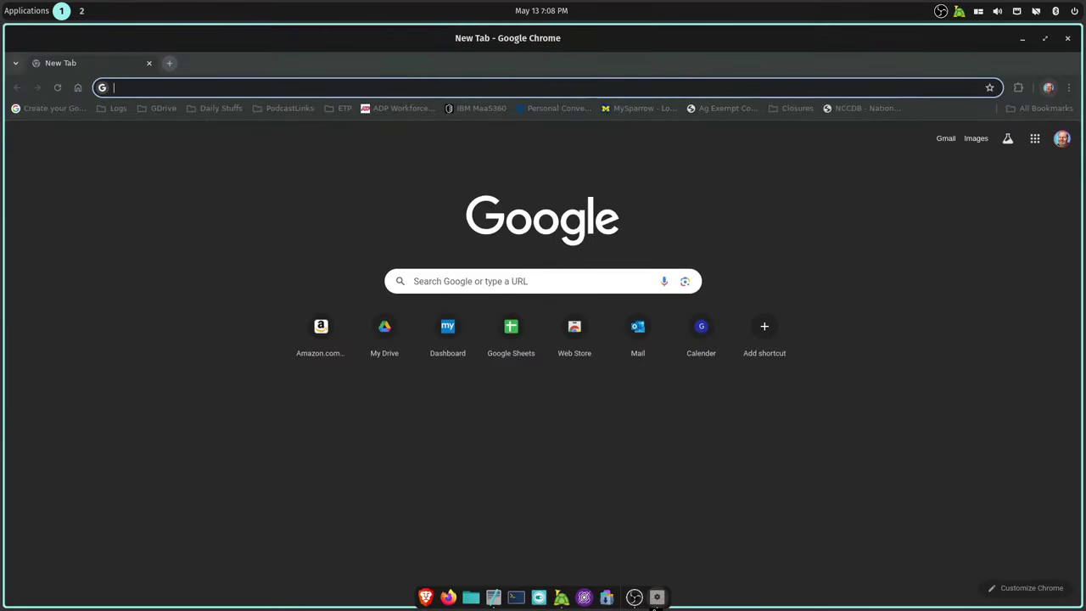
pyautogui.rightClick(659, 601)
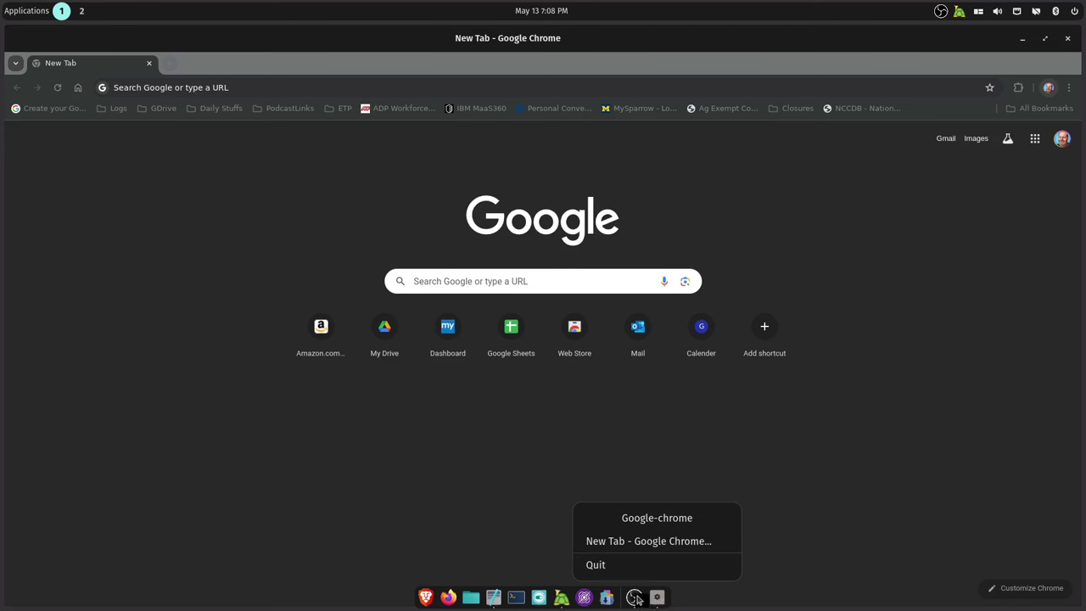
pyautogui.click(633, 599)
pyautogui.rightClick(633, 598)
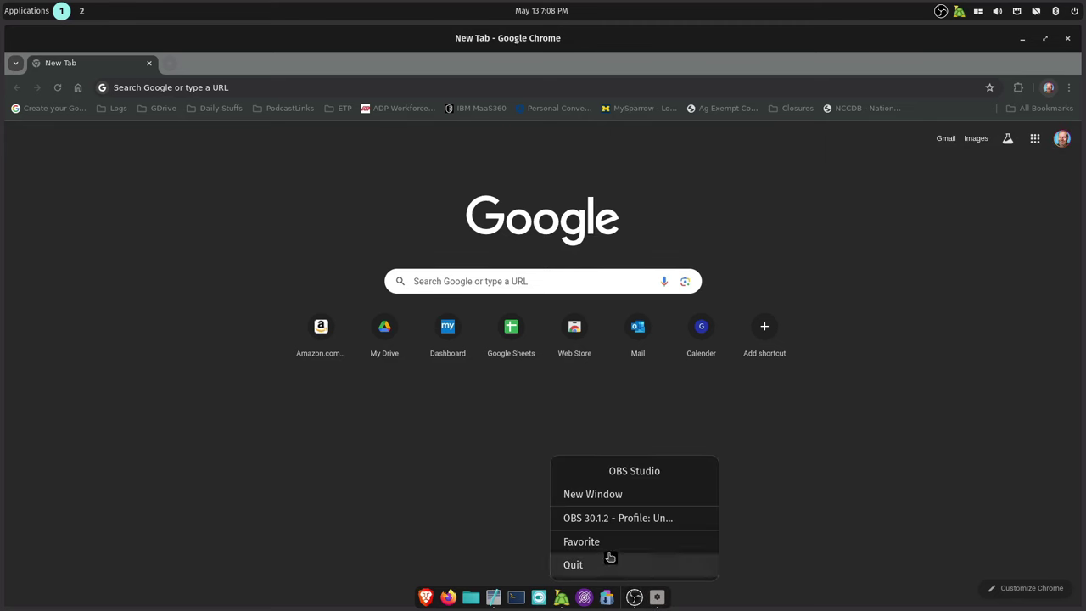
pyautogui.click(658, 603)
pyautogui.rightClick(659, 603)
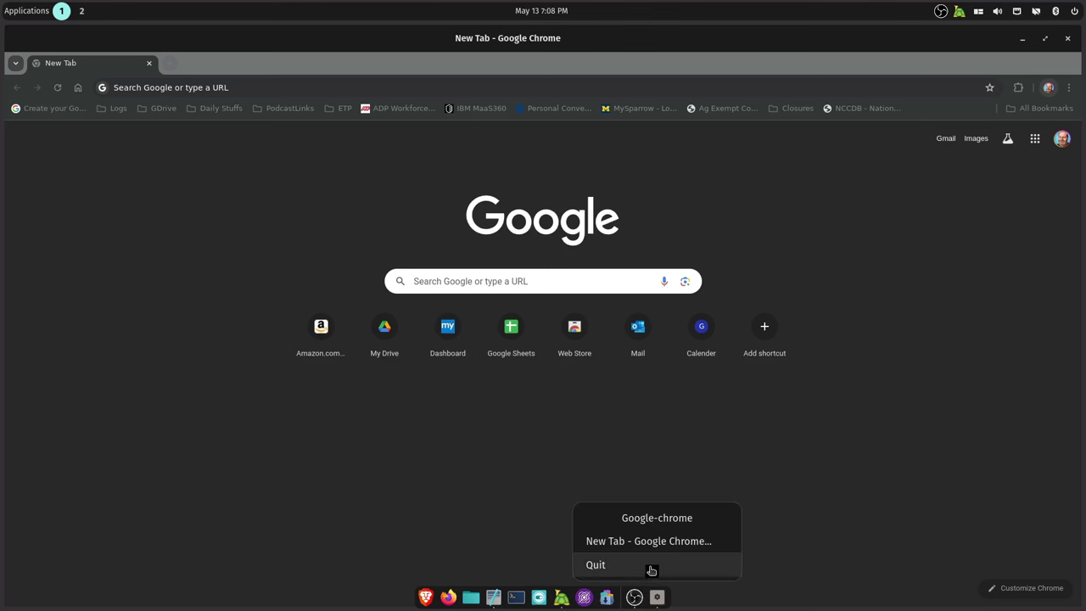
pyautogui.click(825, 562)
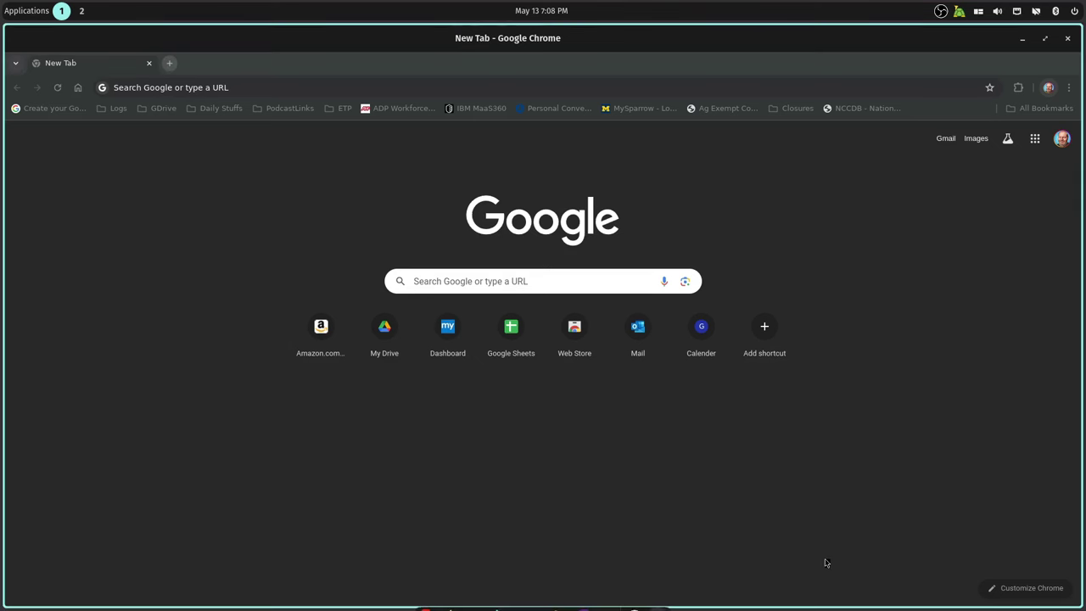
pyautogui.click(1069, 39)
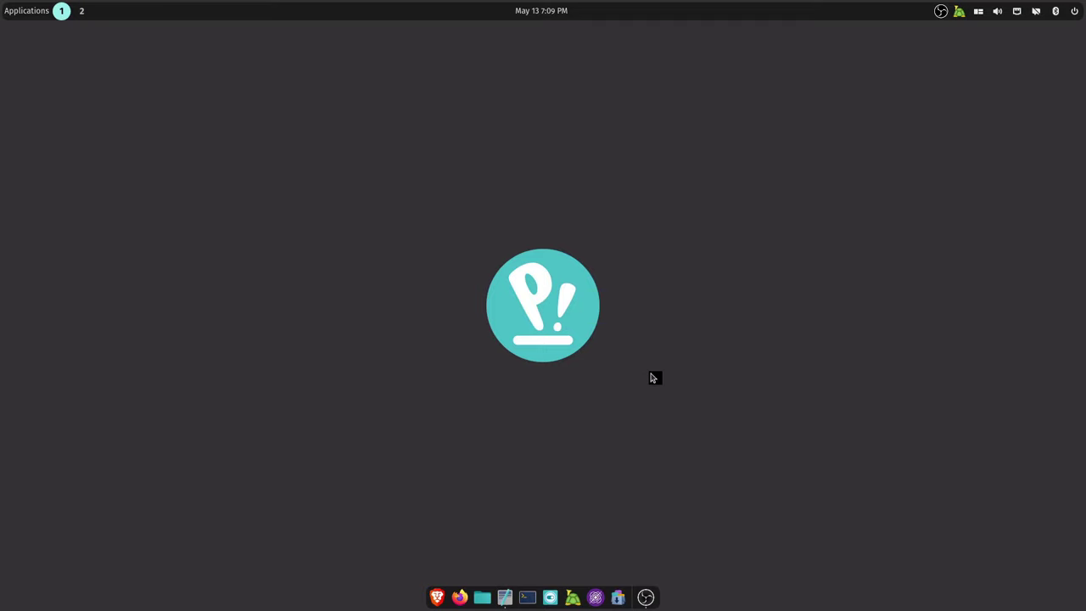
# Step: Launch COSMIC Files at the Home folder with Super+F
pyautogui.press('super+f')
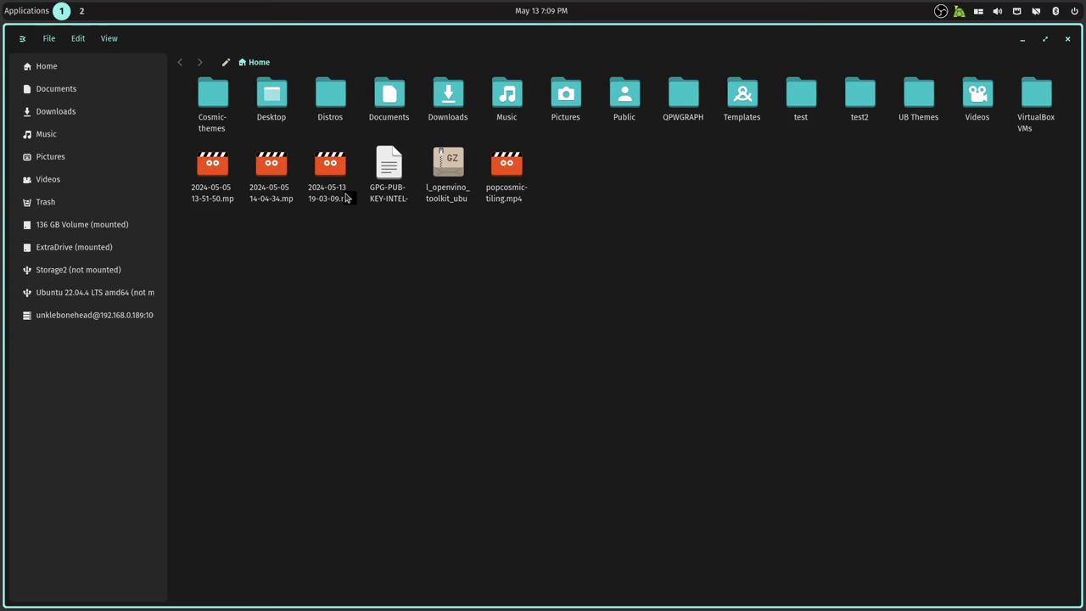
pyautogui.click(108, 39)
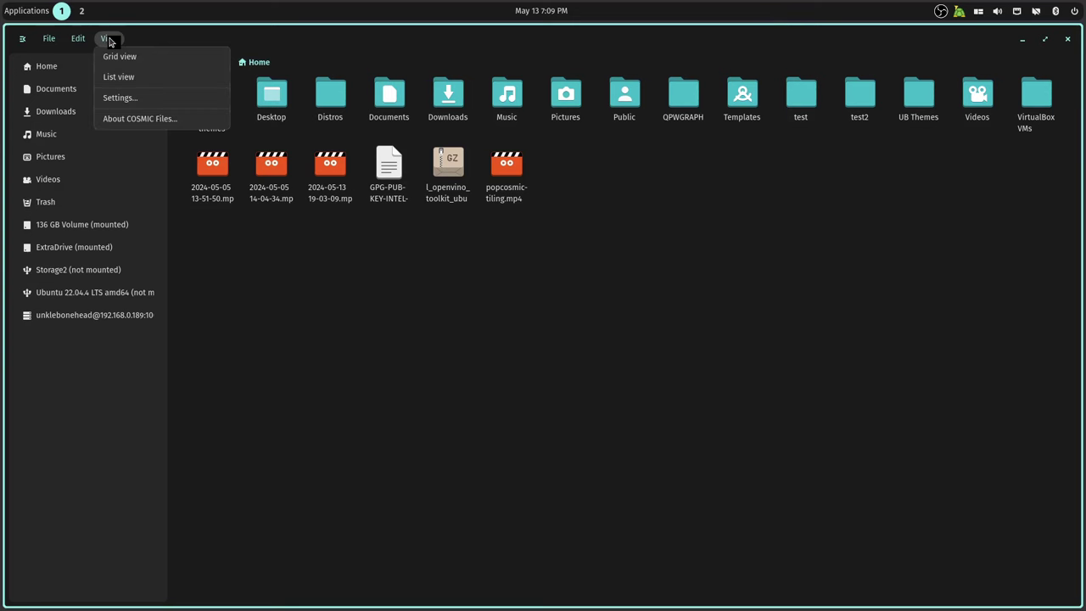
pyautogui.click(132, 75)
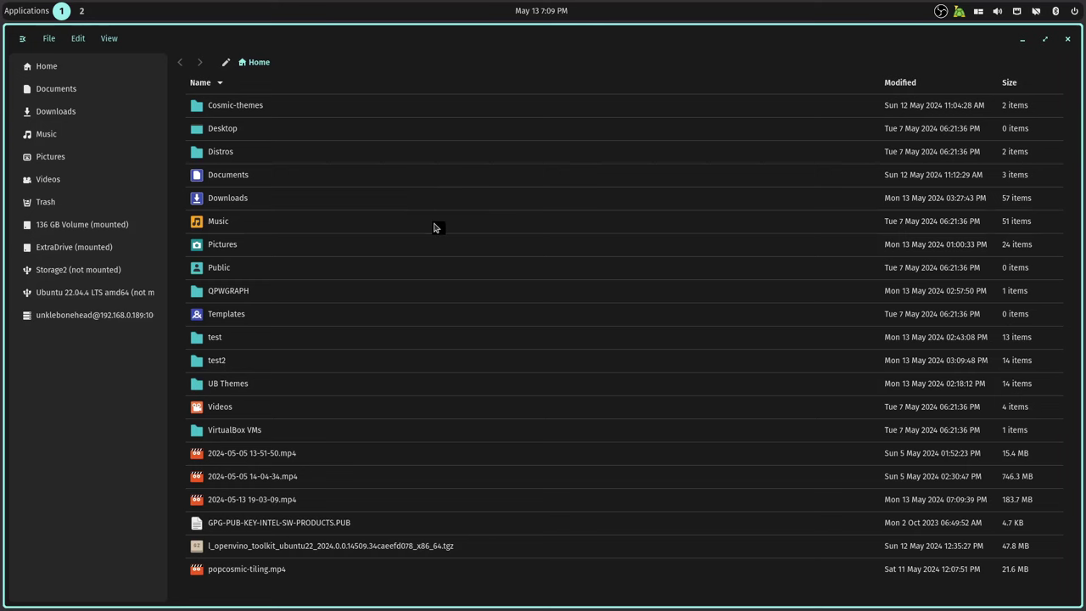
pyautogui.click(108, 39)
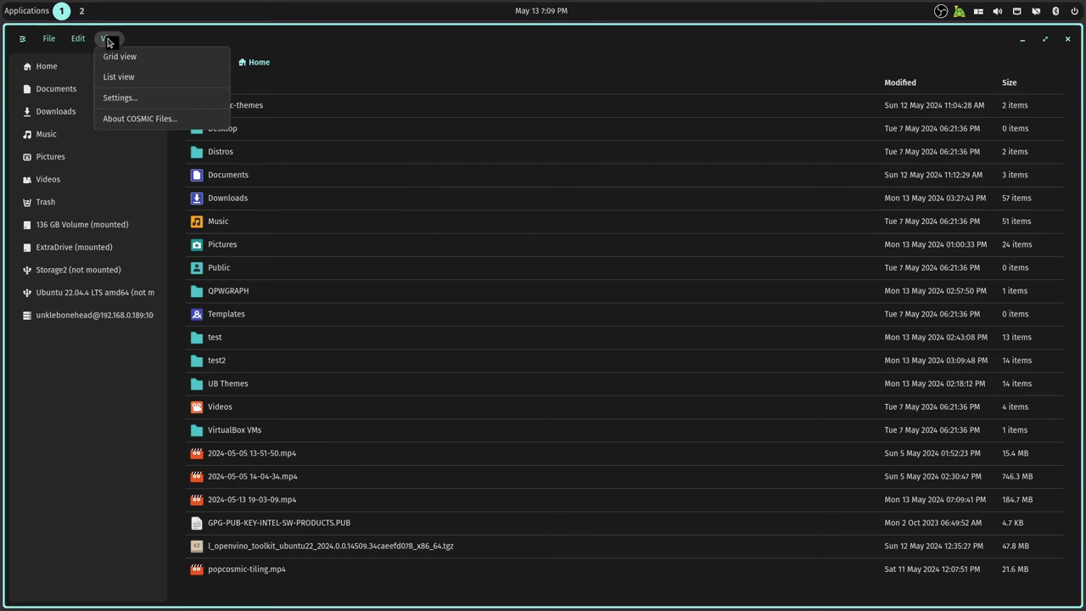
pyautogui.click(129, 53)
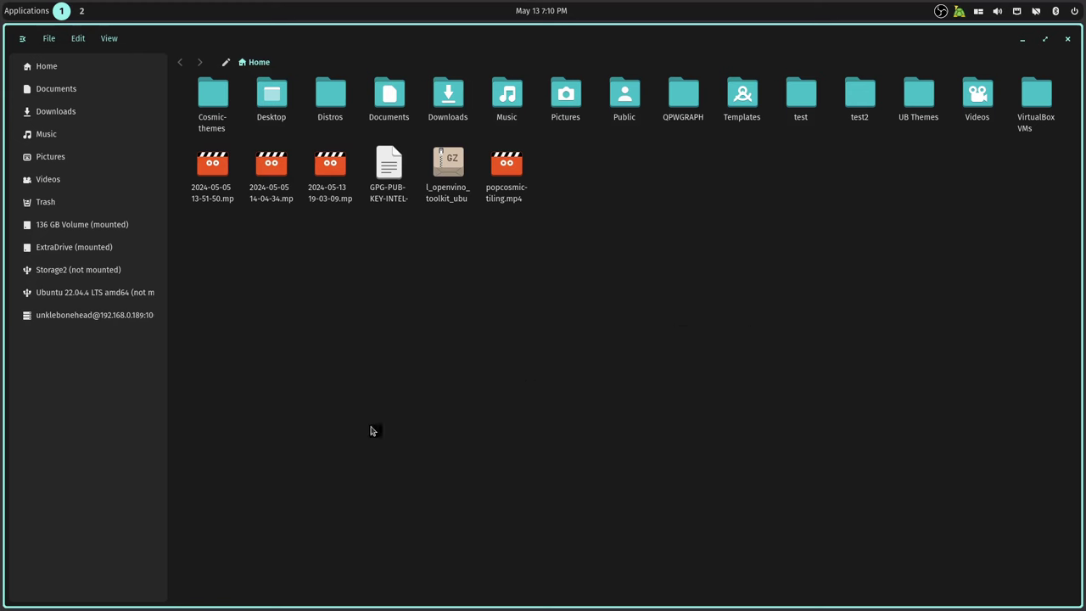
# Step: Visit Home's Videos, open ExtraDrive's Videos folder, then return to the Home Videos folder
pyautogui.click(78, 185)
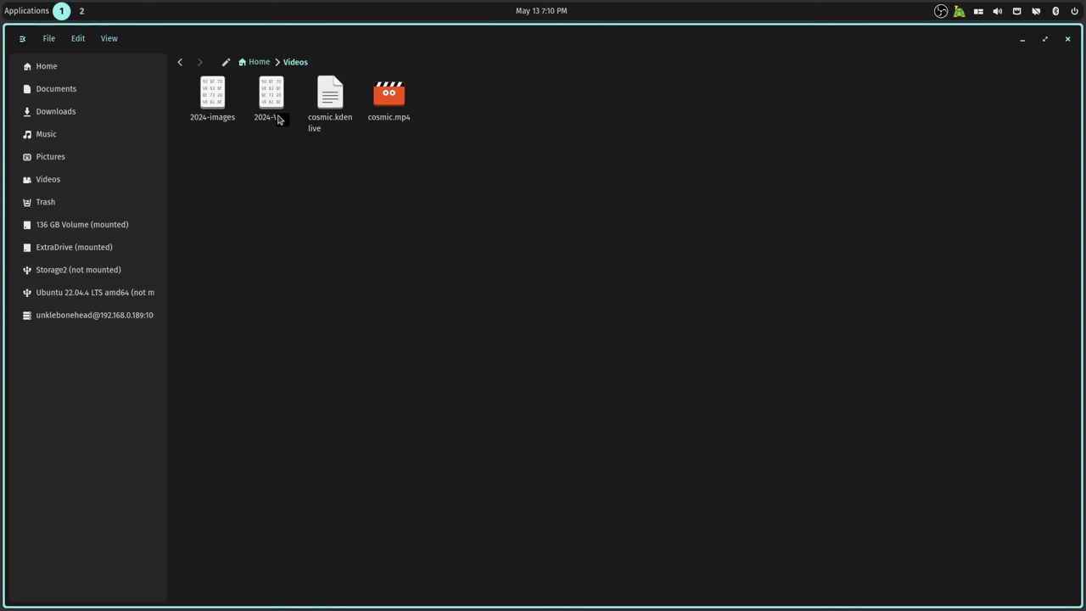
pyautogui.click(87, 251)
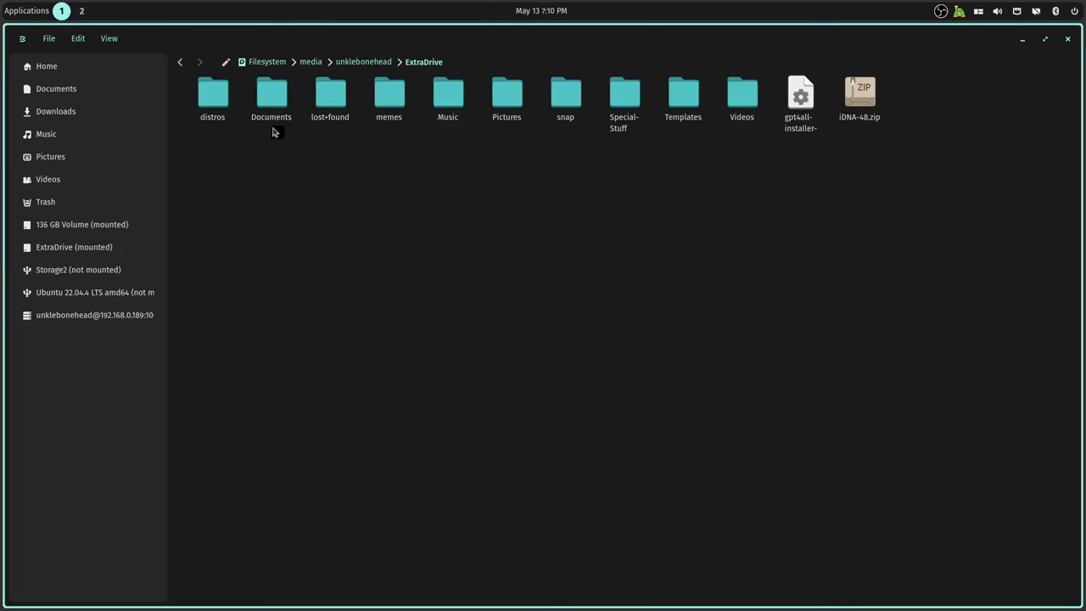
pyautogui.click(741, 89)
pyautogui.doubleClick(741, 89)
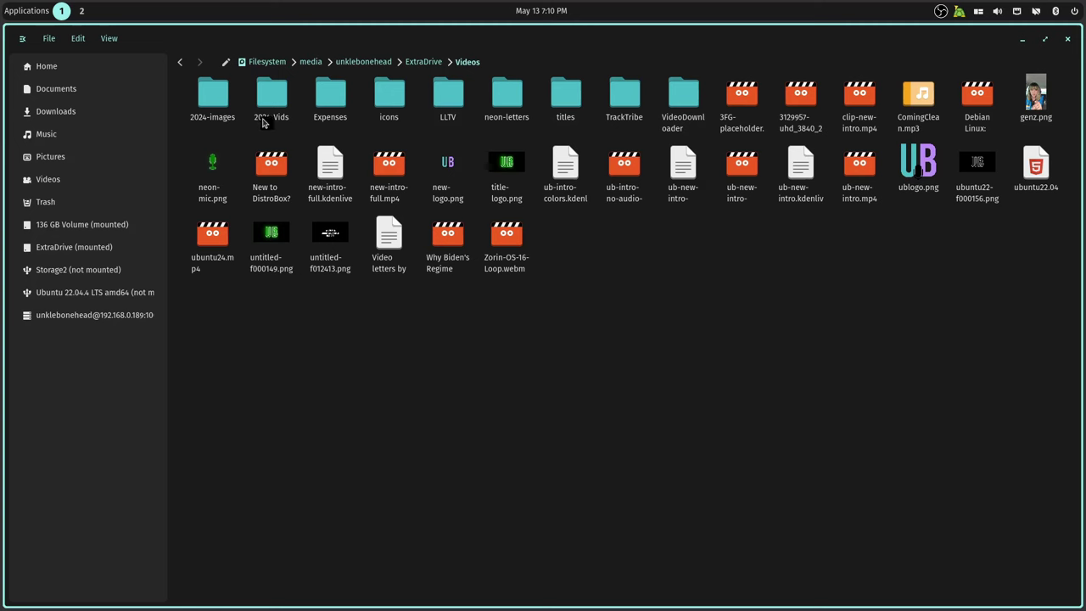
pyautogui.click(70, 181)
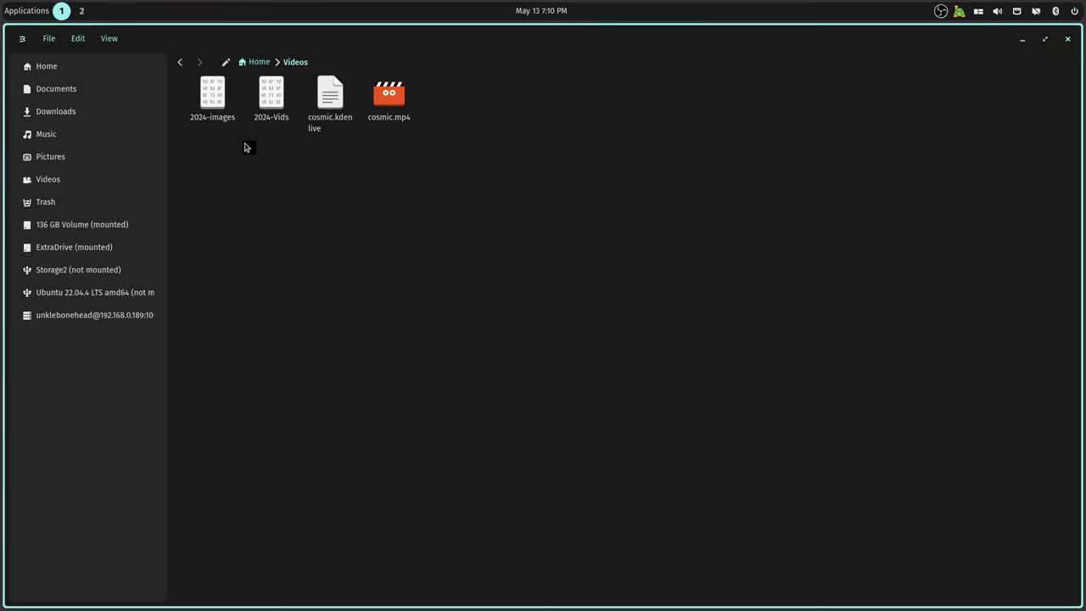
pyautogui.doubleClick(266, 111)
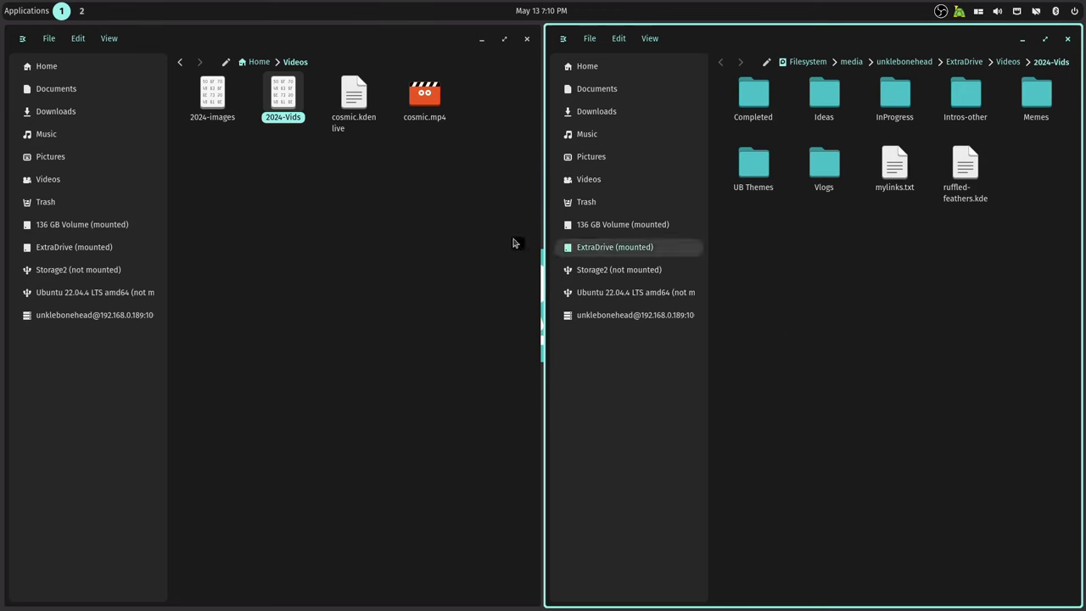
pyautogui.rightClick(285, 108)
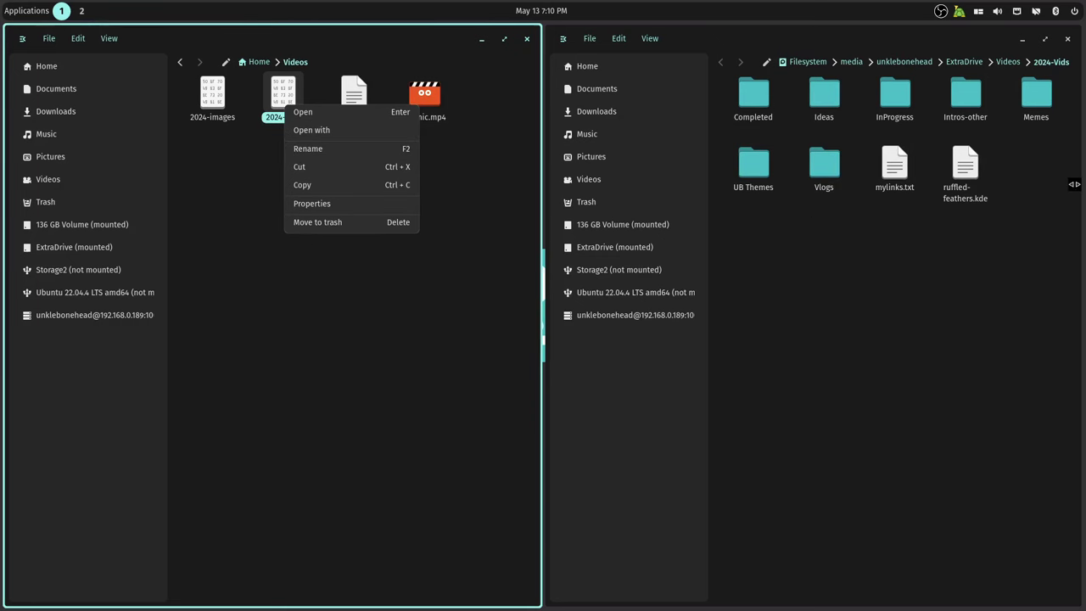
pyautogui.click(1068, 40)
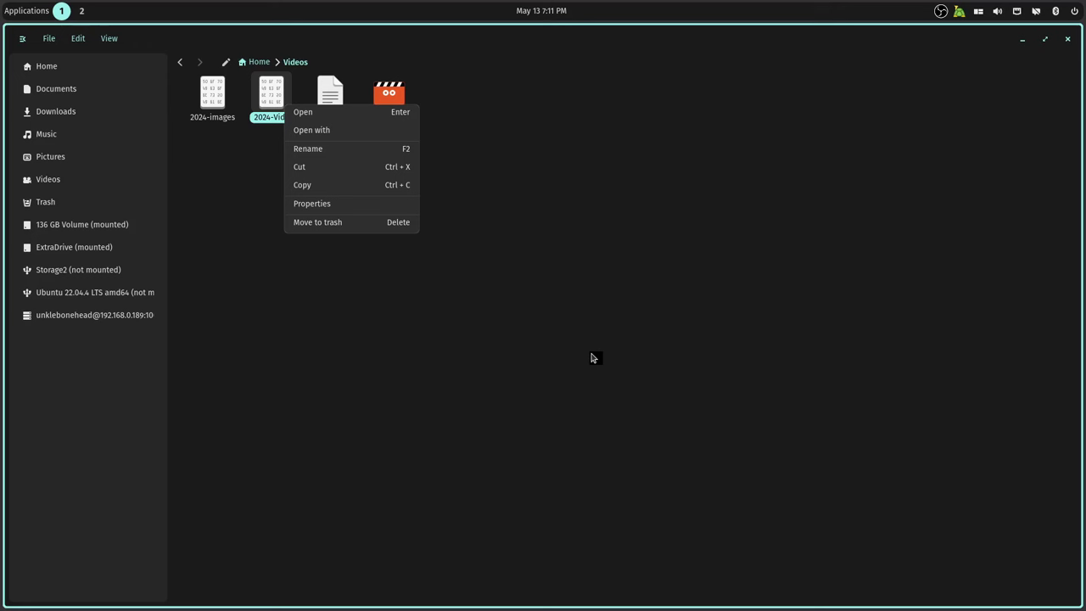
# Step: Open a terminal on workspace 2 and another on workspace 3, then return to workspace 2's terminal
pyautogui.press('super+ctrl+Down')
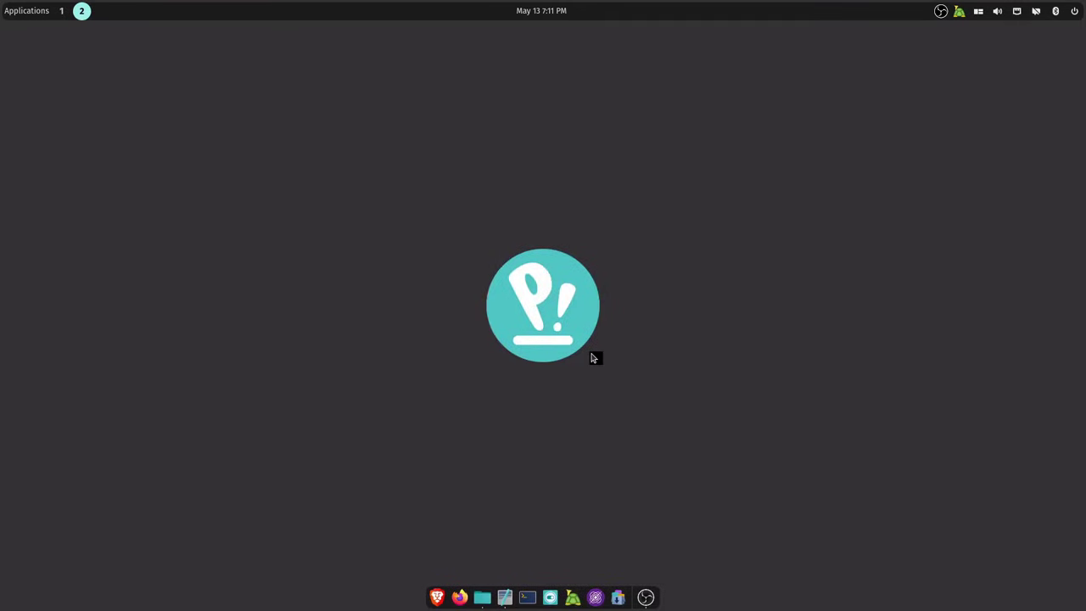
pyautogui.press('super+t')
pyautogui.press('super+ctrl+Down')
pyautogui.press('super+t')
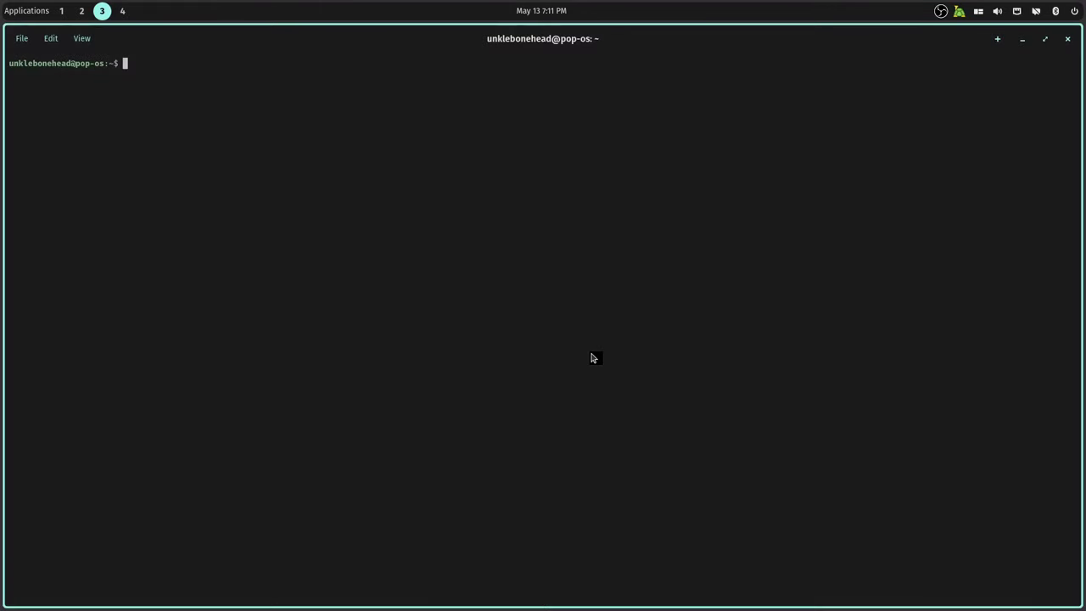
pyautogui.press('super+ctrl+Down')
pyautogui.press('super+ctrl+Up')
pyautogui.press('super+ctrl+Up')
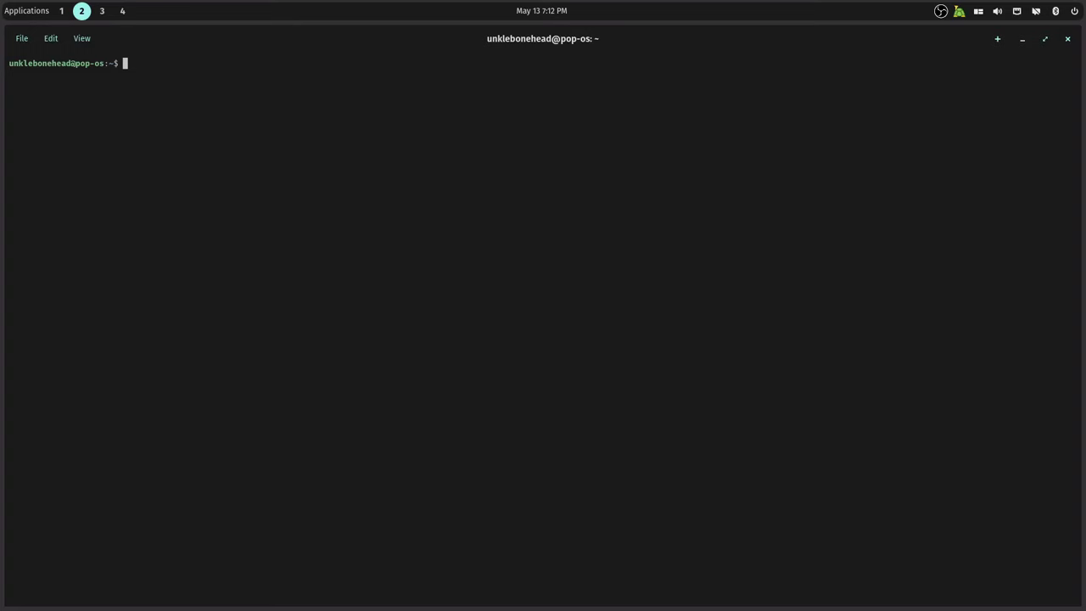
pyautogui.click(545, 310)
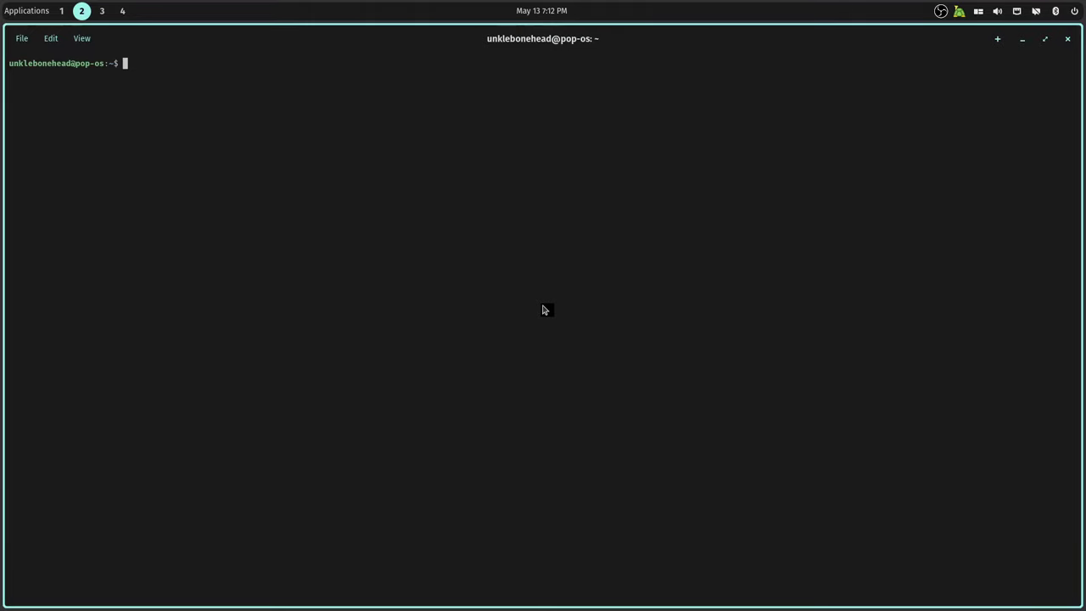
# Step: Spawn tiled terminals with Super+T until four fill the screen's quarters
pyautogui.press('super+t')
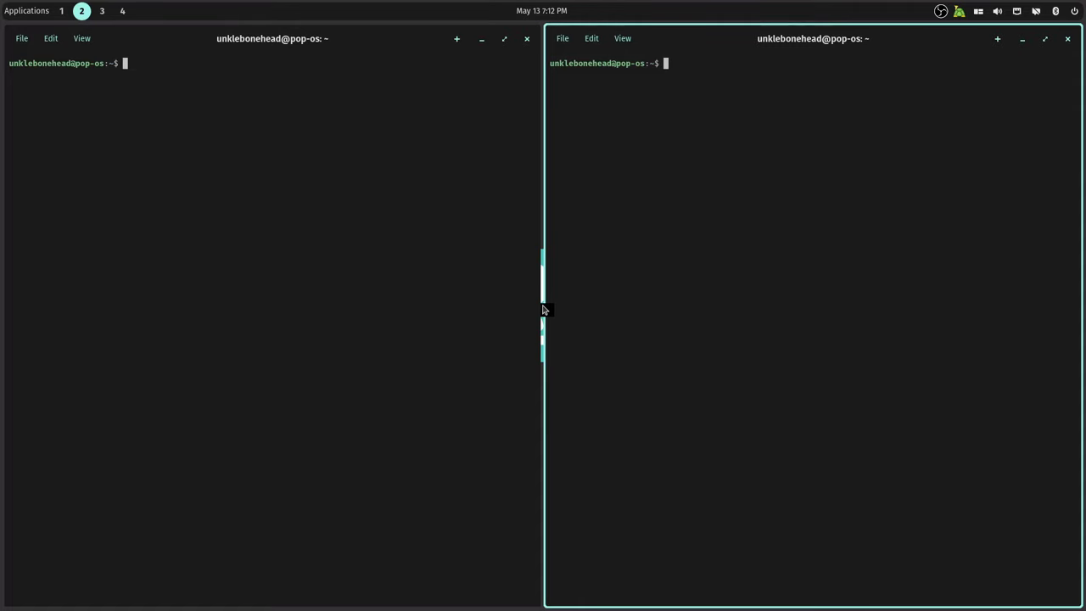
pyautogui.press('super+t')
pyautogui.press('super+Left')
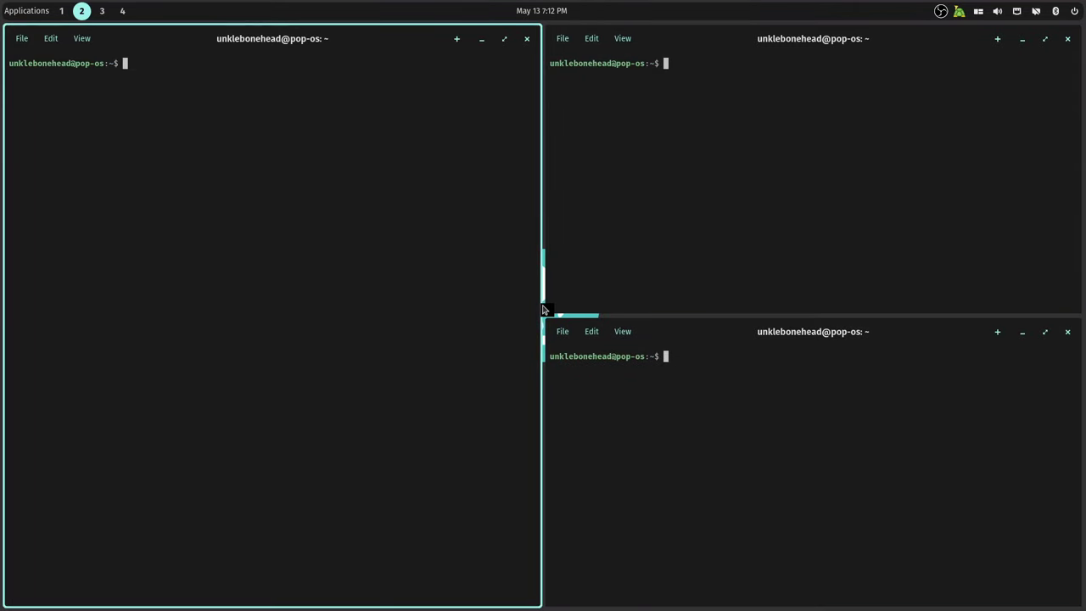
pyautogui.press('super+t')
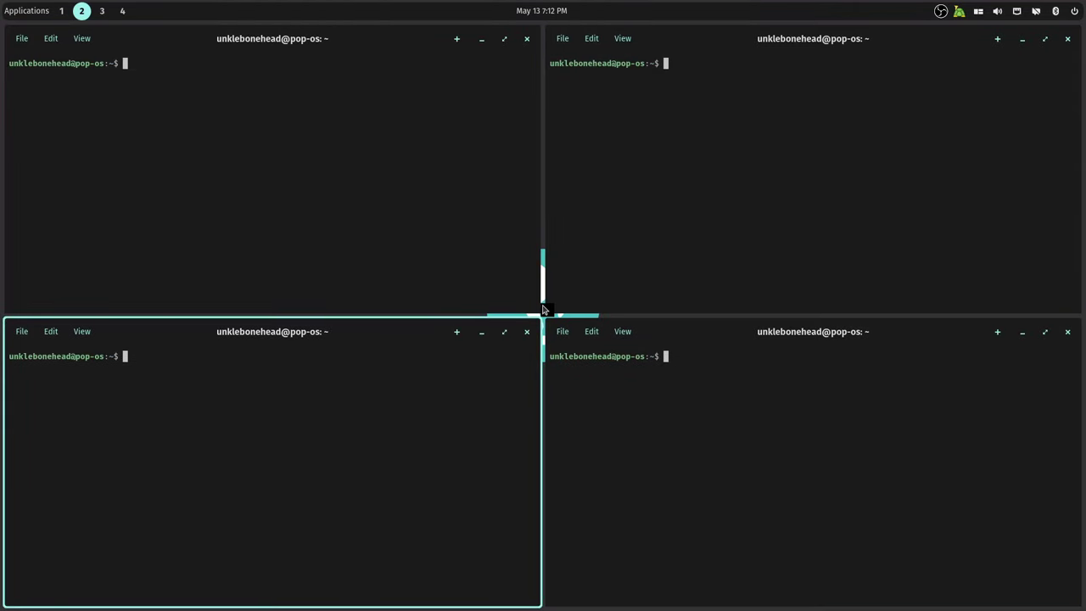
# Step: Stack extra terminals in the bottom-right tile, maximize and restore one, then close the six extras
pyautogui.press('super+Right')
pyautogui.press('super+t')
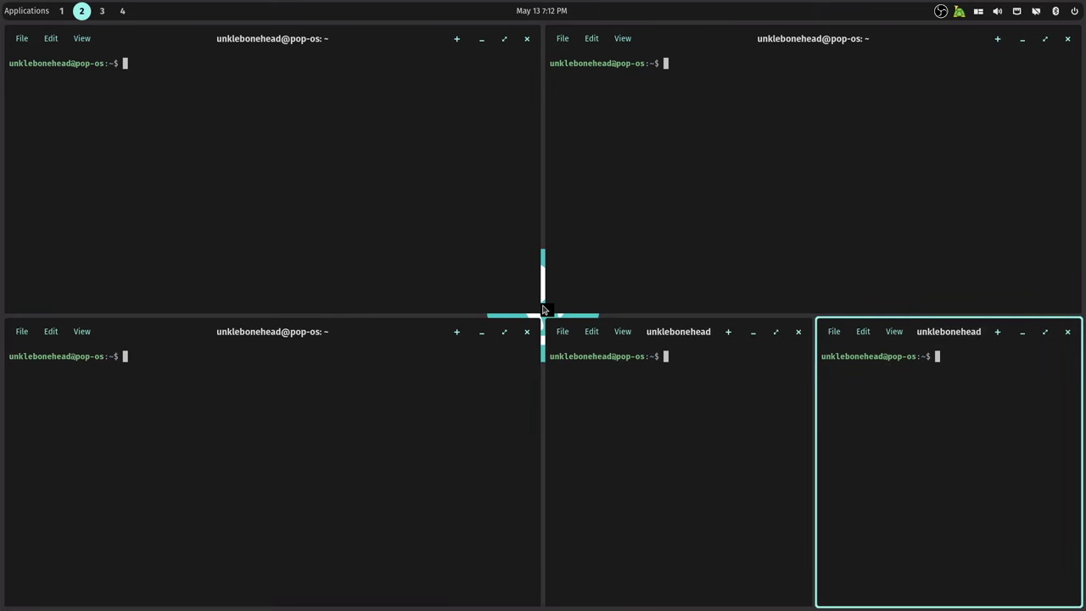
pyautogui.press('super+m')
pyautogui.press('super+m')
pyautogui.press('super+t')
pyautogui.press('super+t')
pyautogui.press('super+t')
pyautogui.press('super+t')
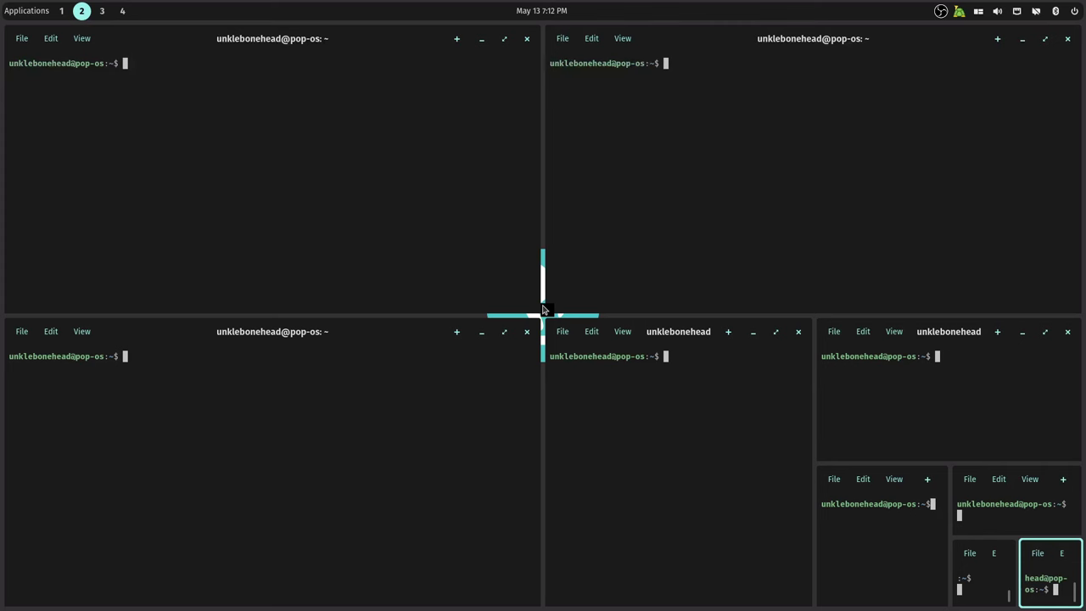
pyautogui.press('super+q')
pyautogui.press('super+q')
pyautogui.press('super+q')
pyautogui.press('super+q')
pyautogui.press('super+q')
pyautogui.press('super+q')
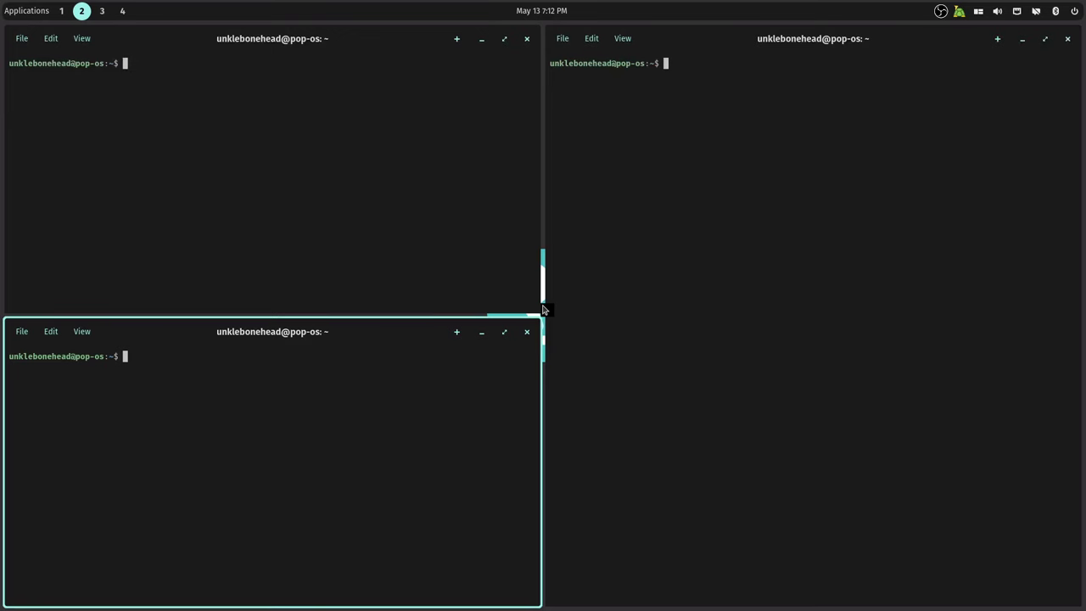
# Step: Move a terminal into its own column, widen the left terminal, then close every terminal
pyautogui.press('super')
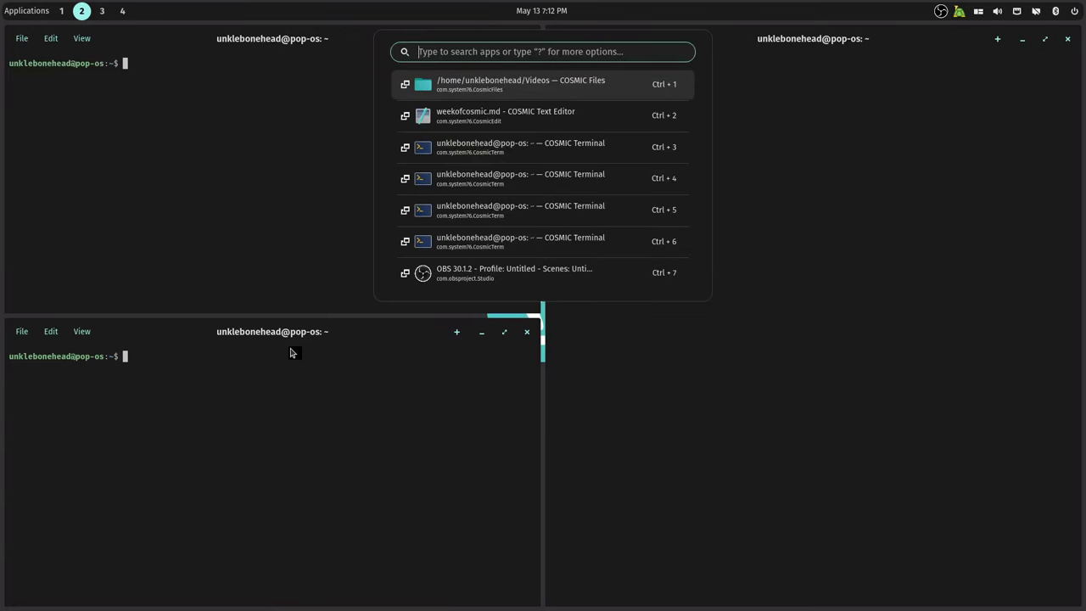
pyautogui.press('super')
pyautogui.press('super')
pyautogui.press('super')
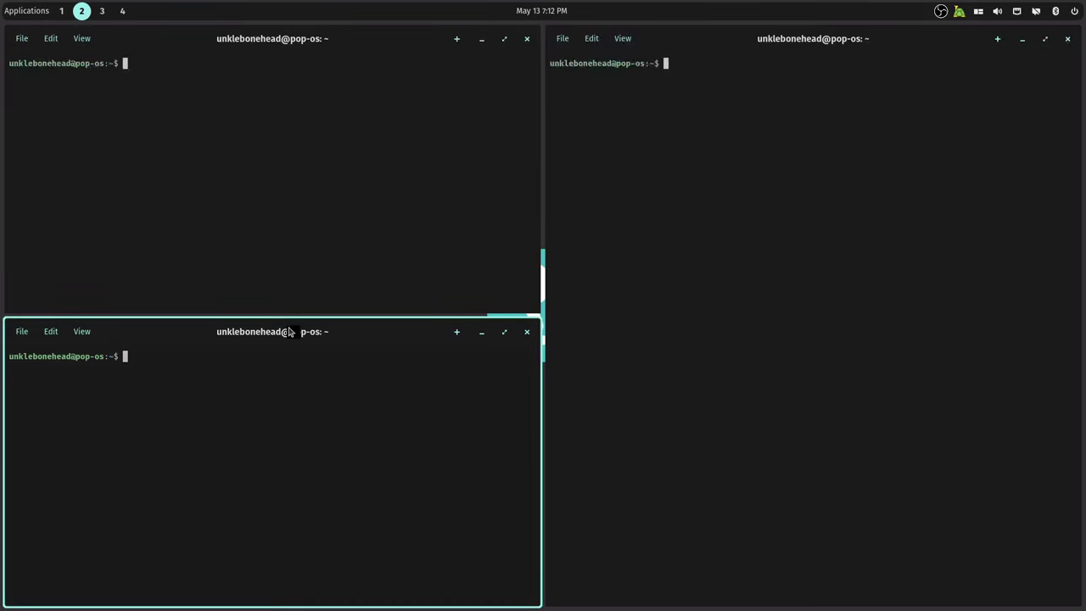
pyautogui.moveTo(289, 332); pyautogui.dragTo(698, 234)
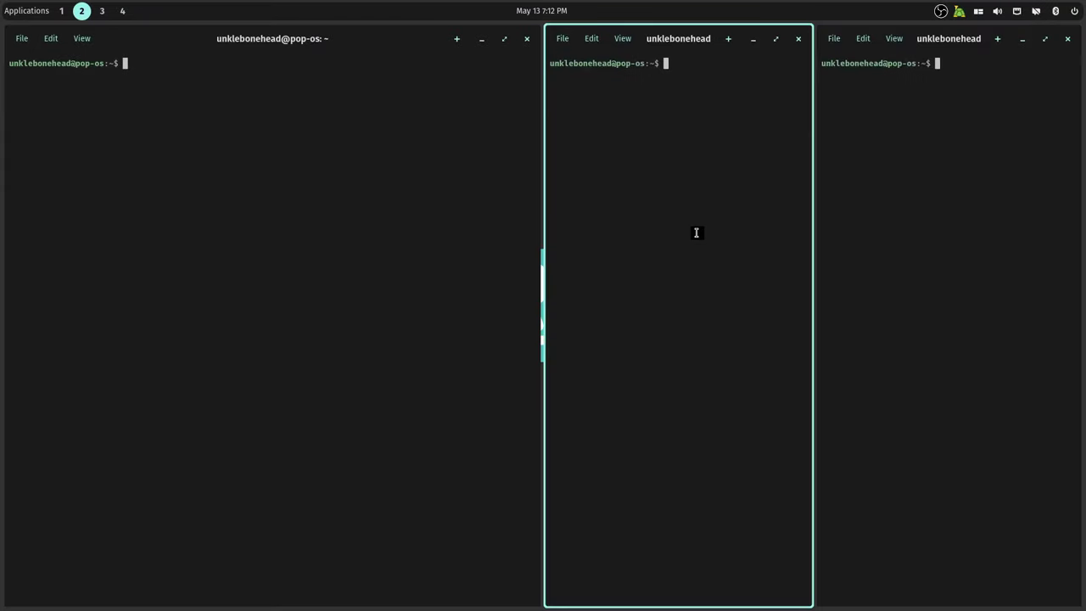
pyautogui.press('super+Left')
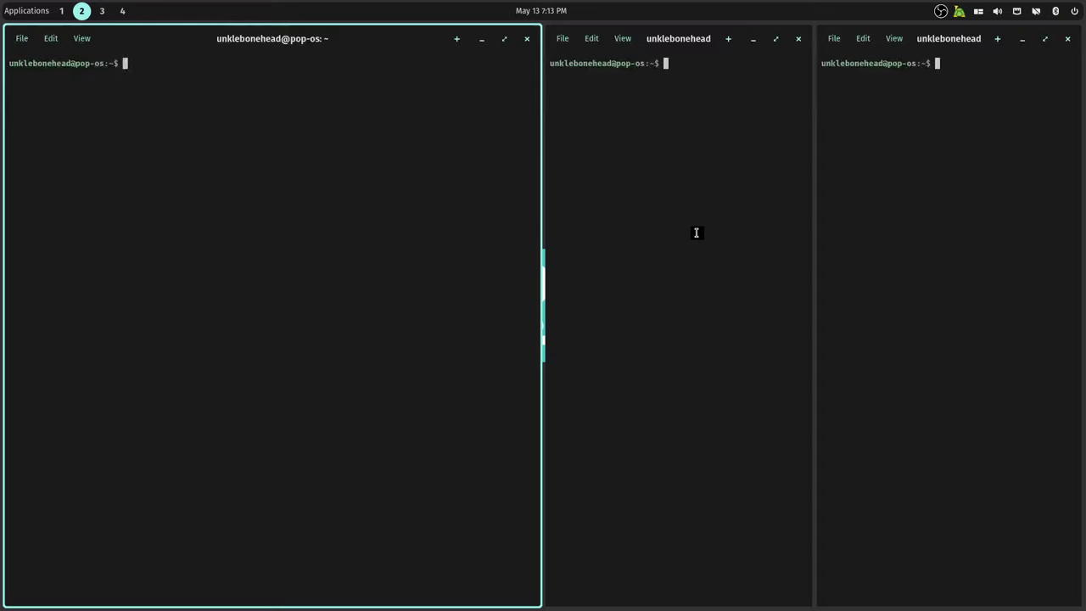
pyautogui.moveTo(543, 241); pyautogui.dragTo(447, 331)
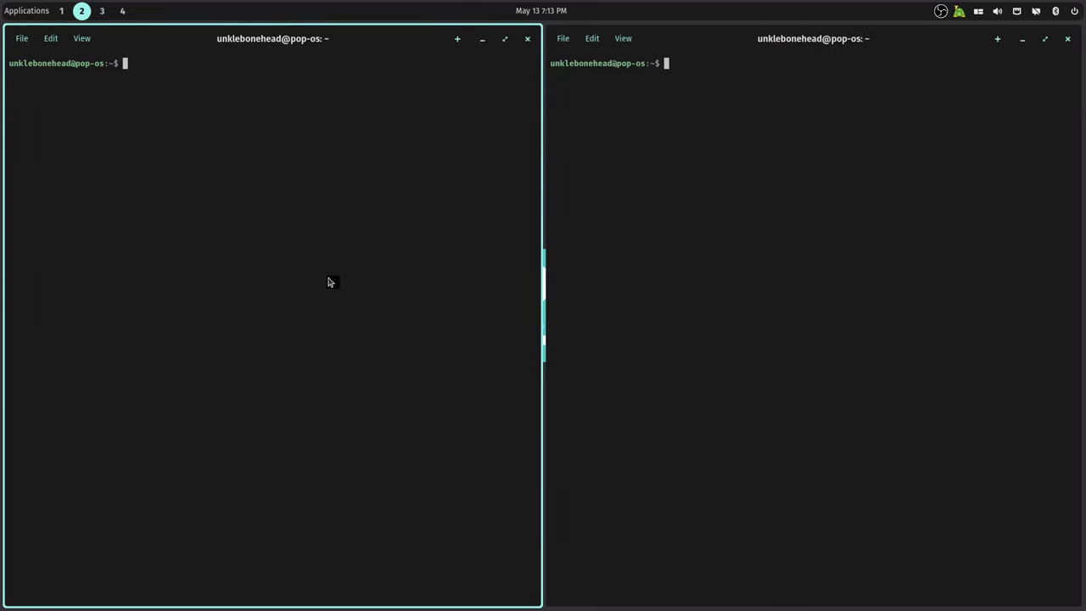
pyautogui.press('super+q')
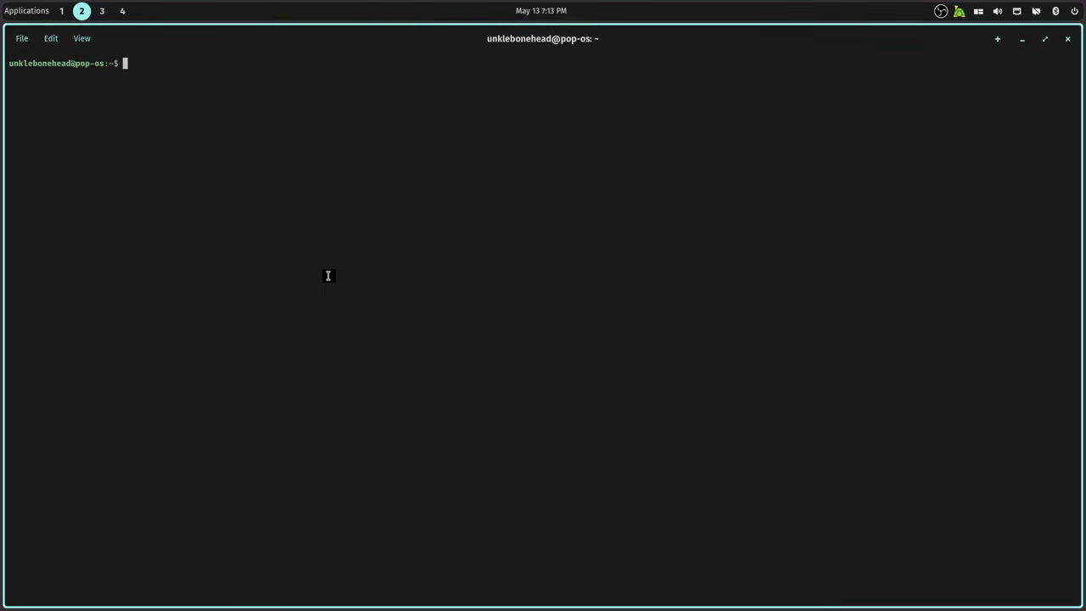
pyautogui.press('super+q')
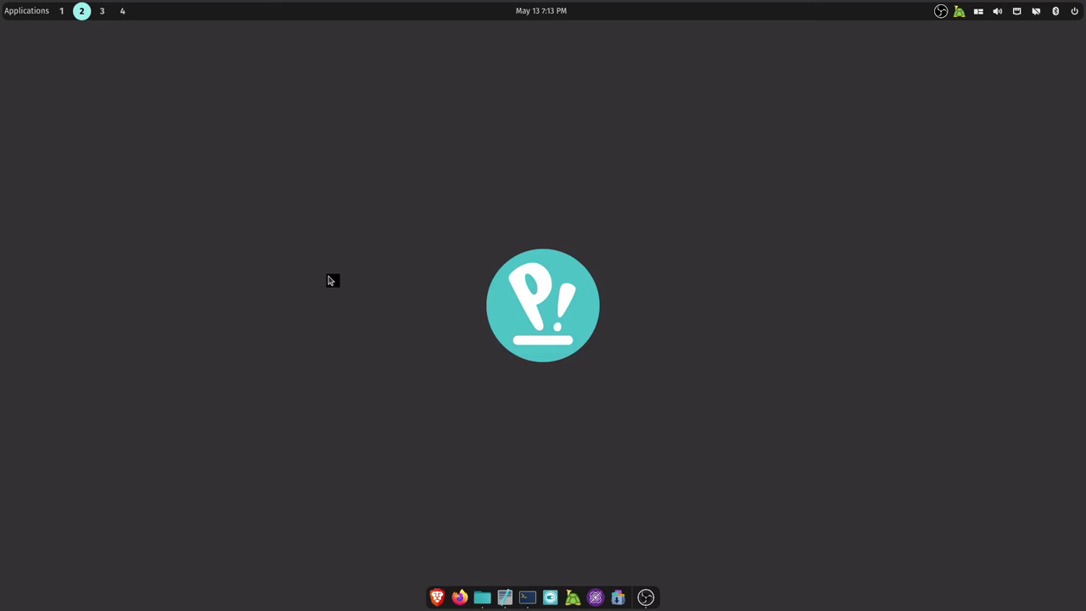